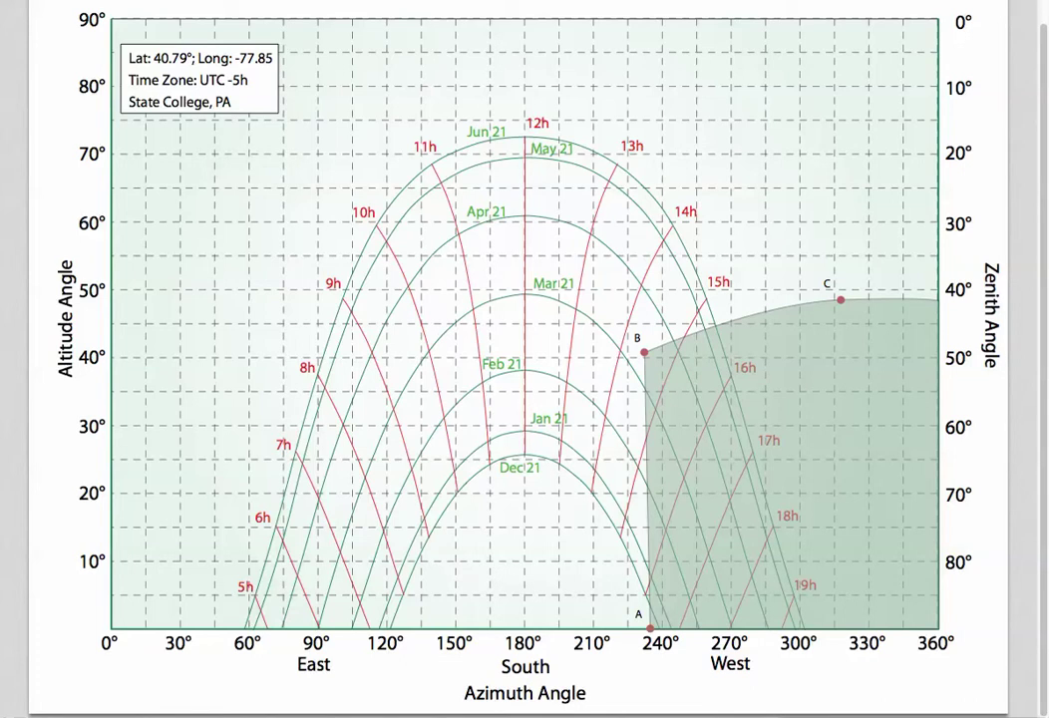
# - Bring the TextWrangler monthly shading notes forward over the State College sun path chart
pyautogui.press('super+Tab')
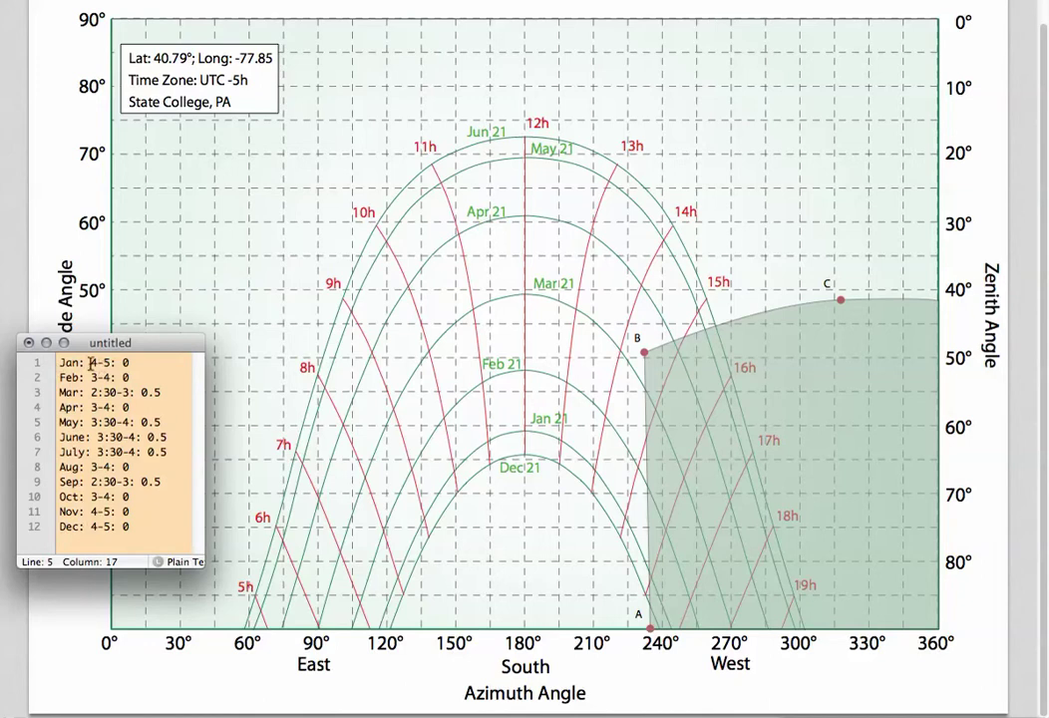
pyautogui.moveTo(91, 363); pyautogui.dragTo(108, 363)
pyautogui.click(95, 392)
pyautogui.moveTo(91, 392); pyautogui.dragTo(159, 392)
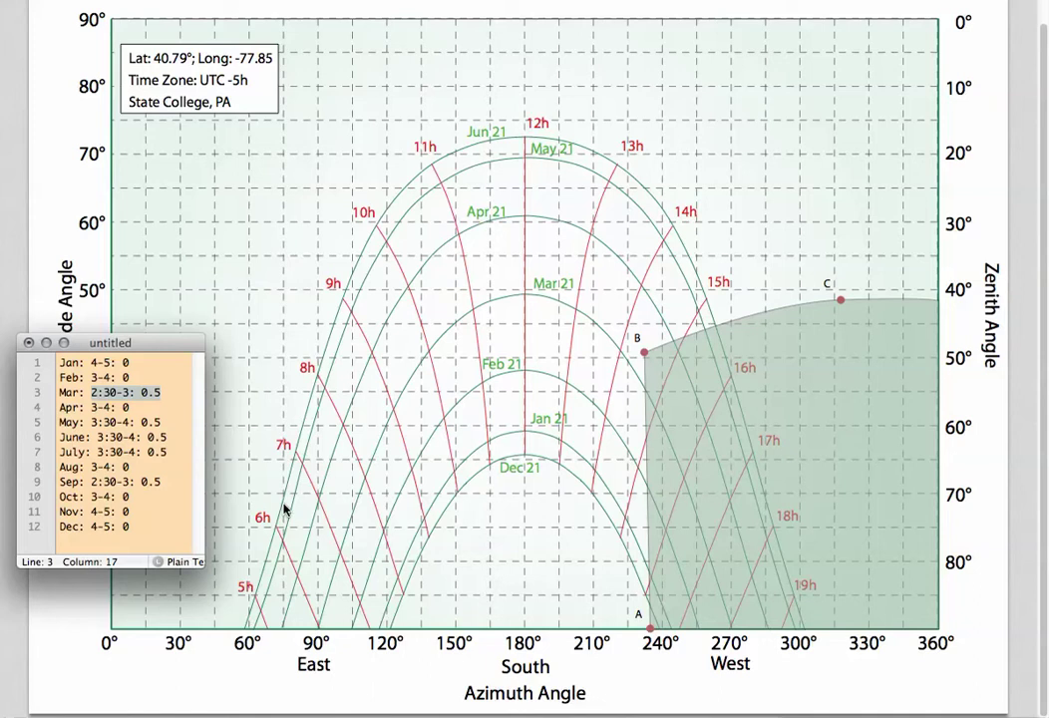
pyautogui.hotkey('alt', 'space')
# - Launch SAM.app from the launcher, then resize and reposition its welcome window
pyautogui.write('sam')
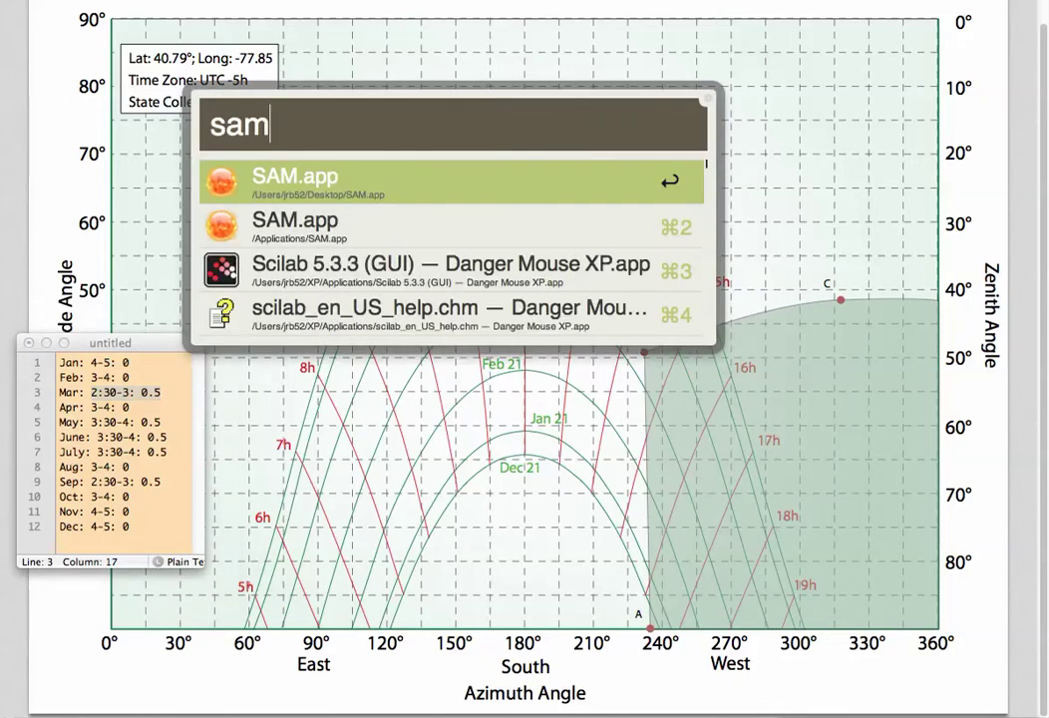
pyautogui.press('Return')
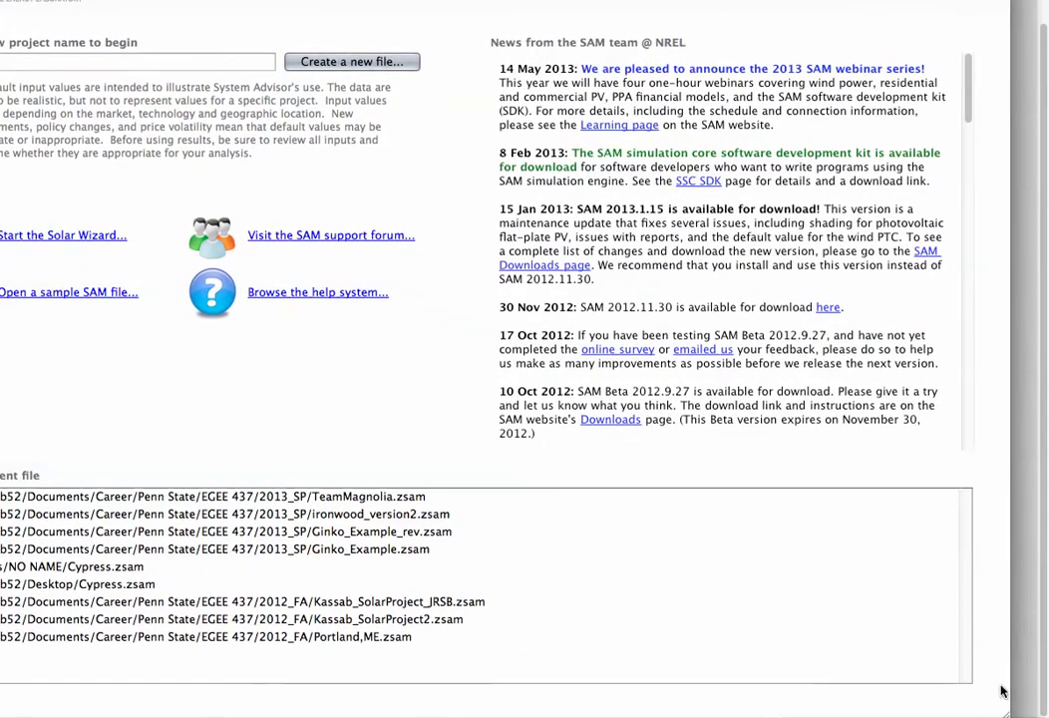
pyautogui.moveTo(994, 703); pyautogui.dragTo(795, 621)
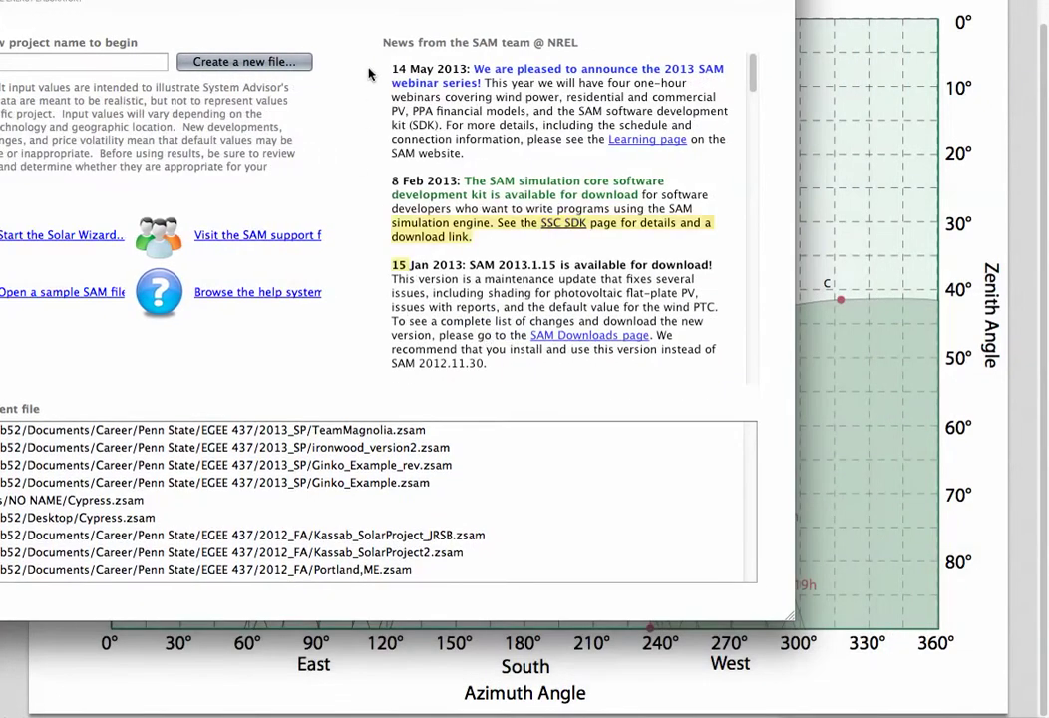
pyautogui.moveTo(301, 0); pyautogui.dragTo(407, 17)
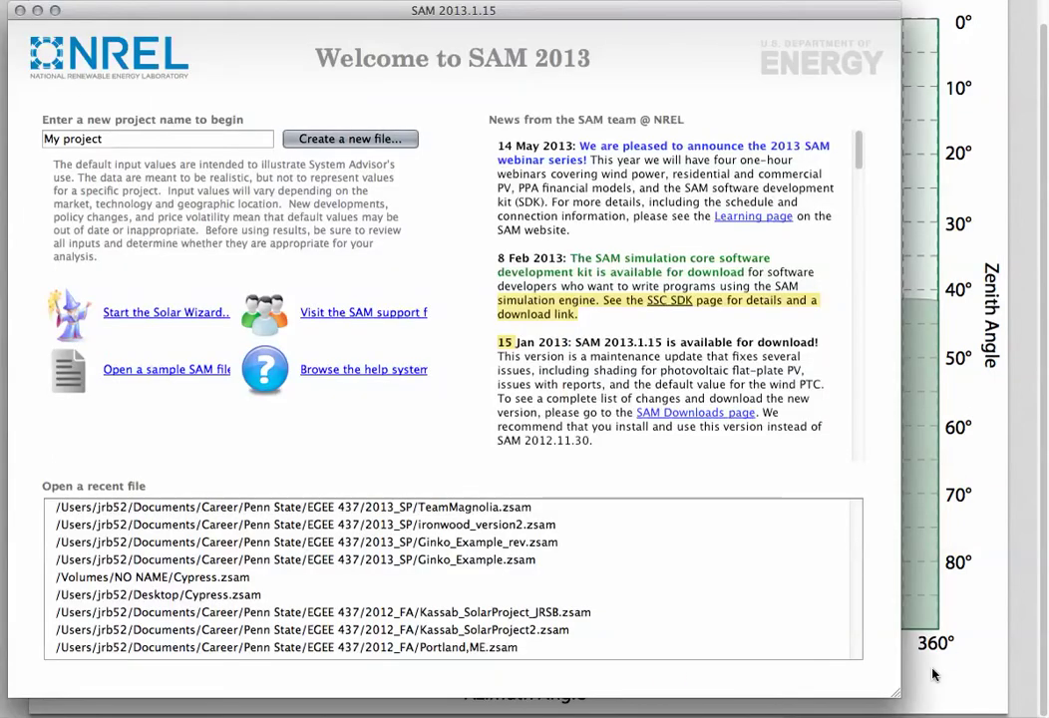
pyautogui.moveTo(894, 691); pyautogui.dragTo(1047, 716)
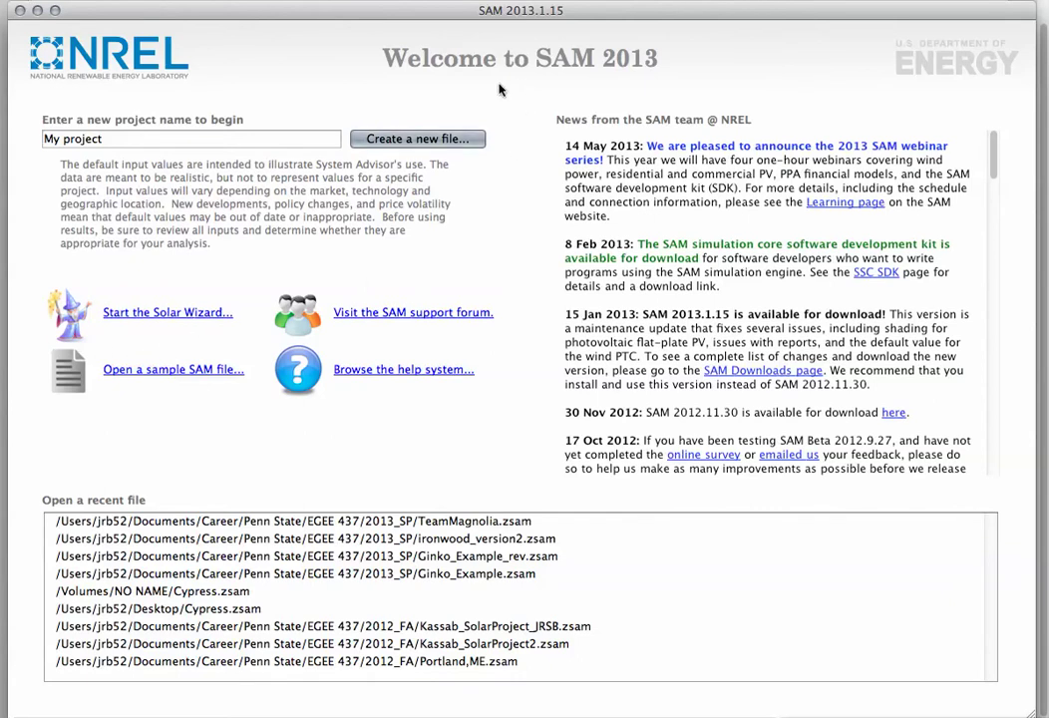
# - Replace 'My project' with the name 'Shading_1' and create a new project file
pyautogui.tripleClick(134, 142)
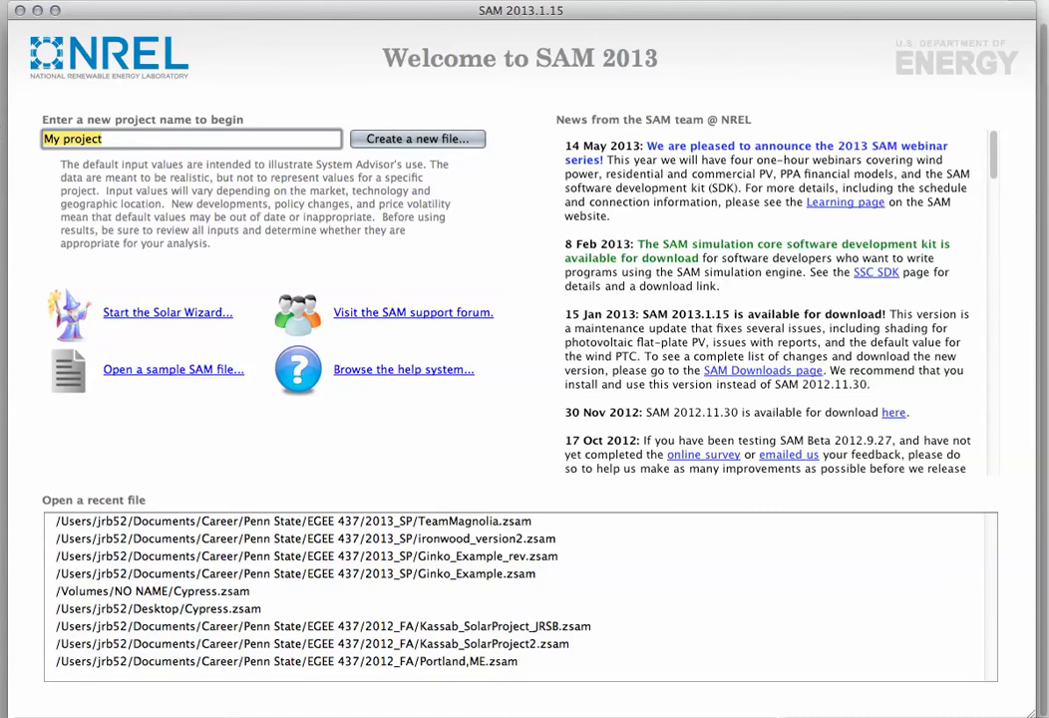
pyautogui.write('Shading_1')
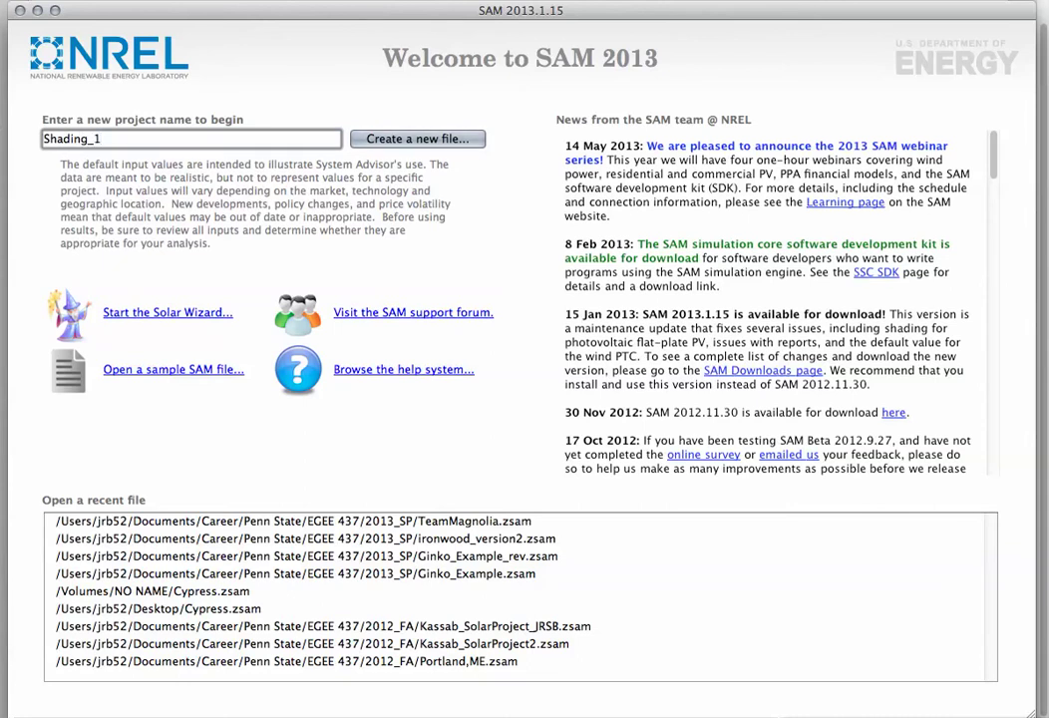
pyautogui.click(461, 139)
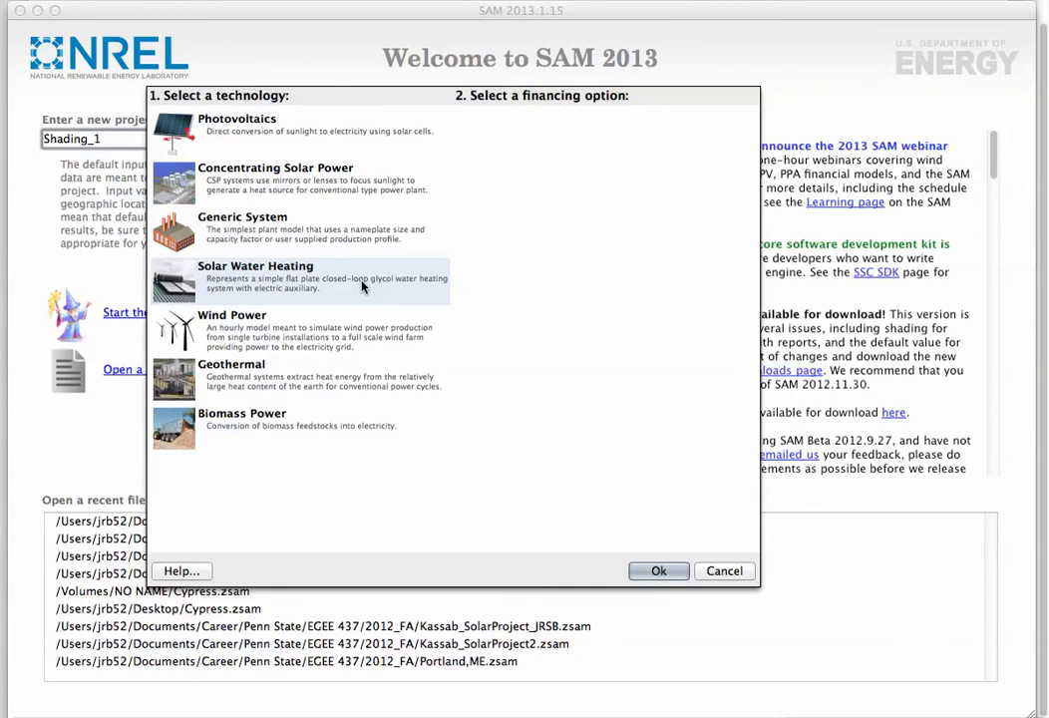
# - Choose Photovoltaics > Flat Plate PV with Residential financing and confirm
pyautogui.click(245, 119)
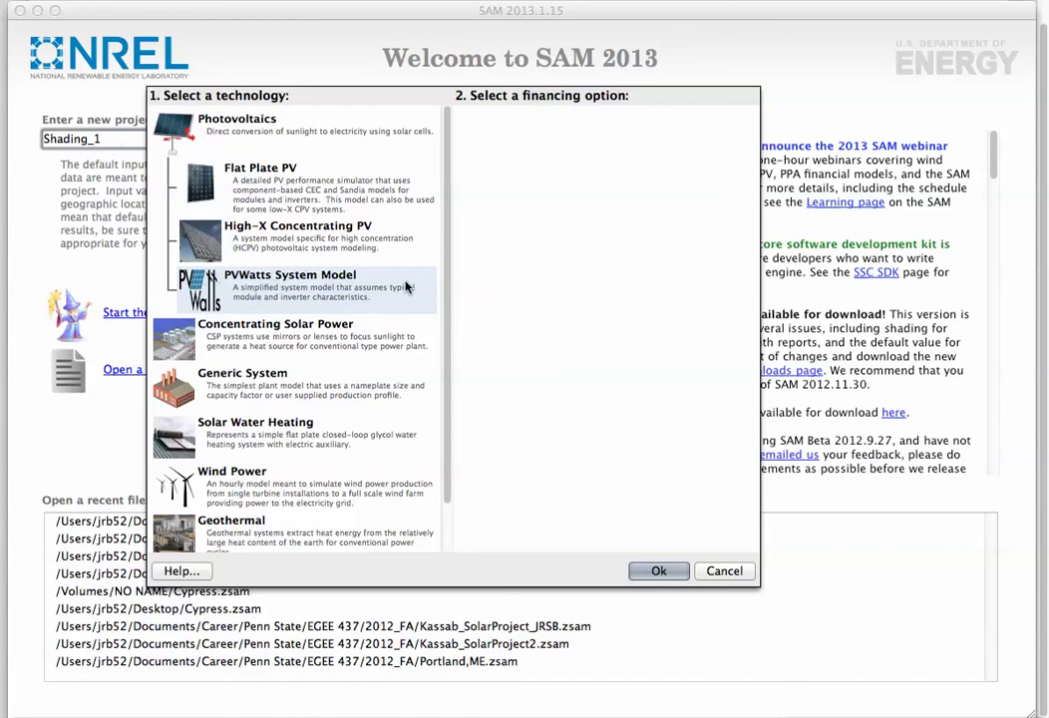
pyautogui.click(367, 190)
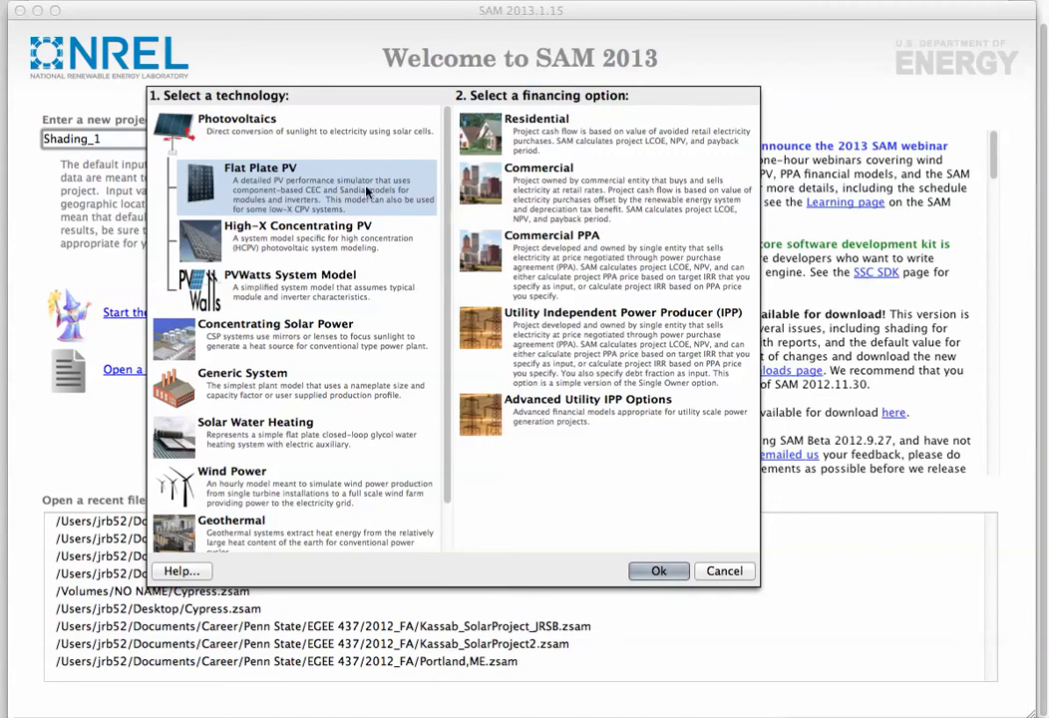
pyautogui.click(630, 133)
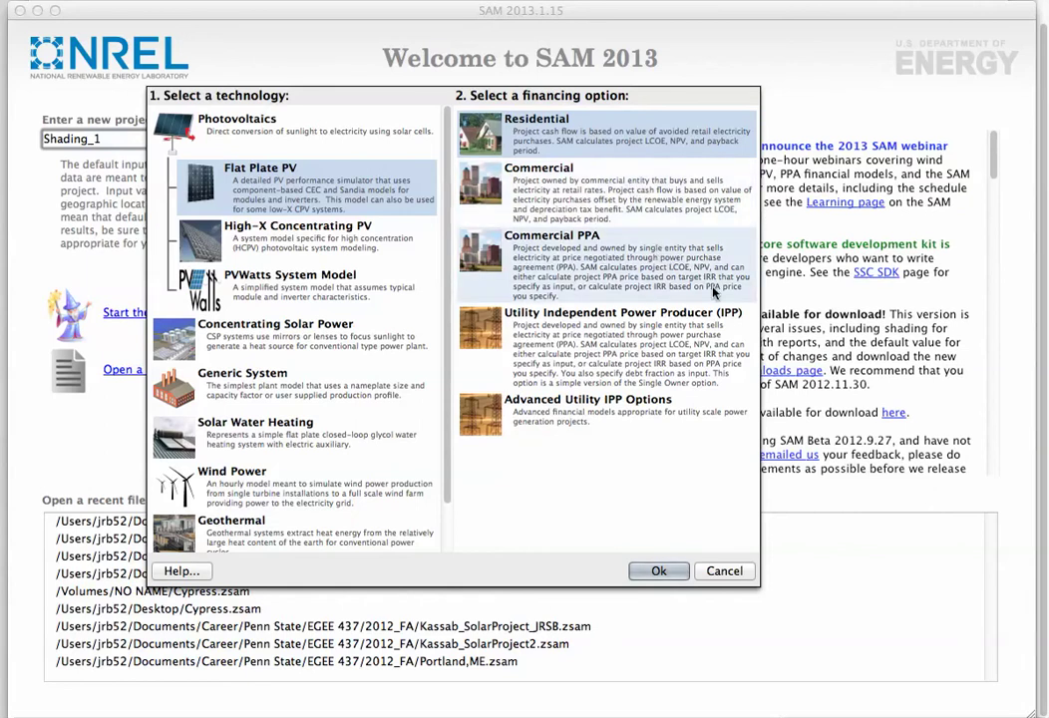
pyautogui.click(663, 570)
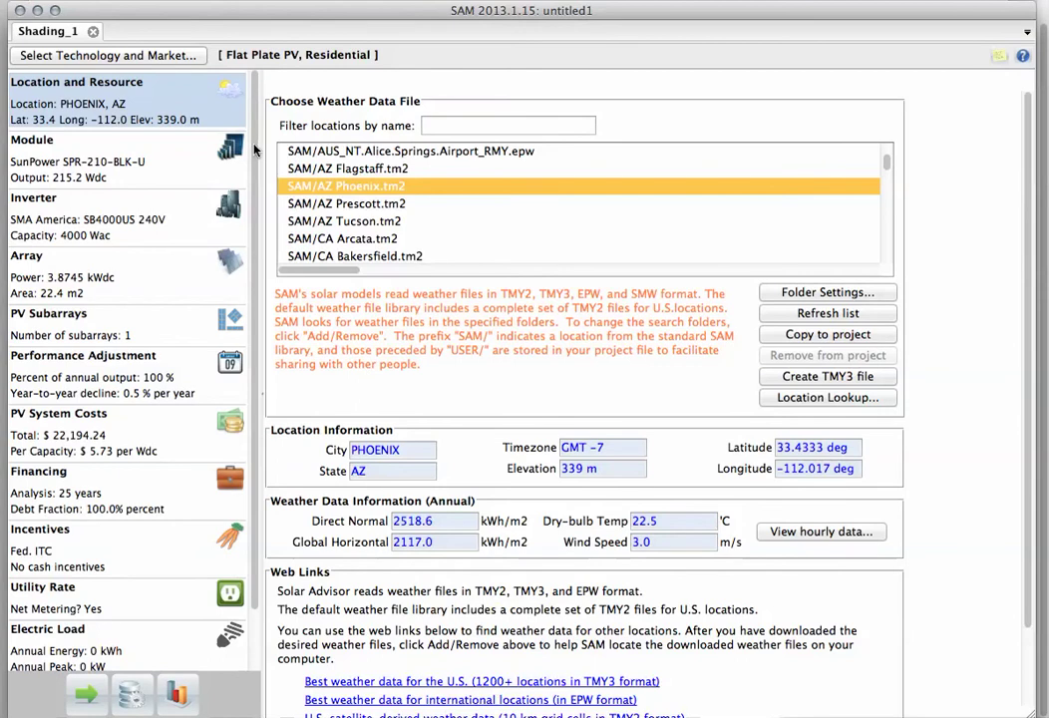
# - Filter locations by 'Pit', pick SAM/PA Pittsburgh.tm2 weather, then go to Performance Adjustment
pyautogui.scroll(-3, 253, 189)
pyautogui.scroll(3, 213, 180)
pyautogui.click(456, 122)
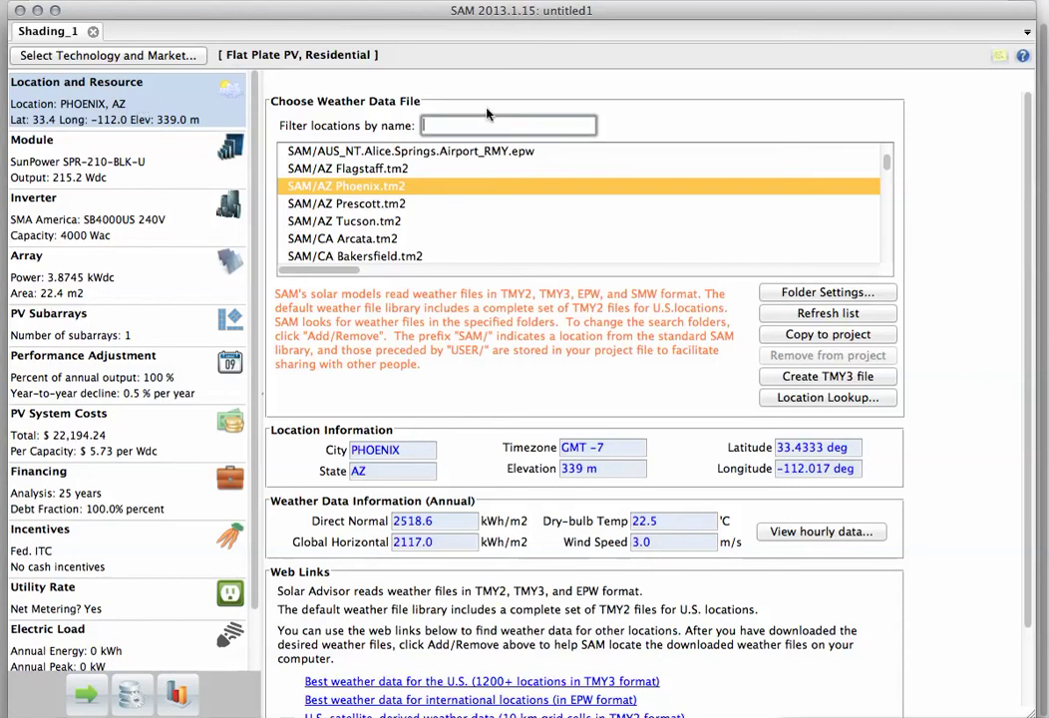
pyautogui.write('sta')
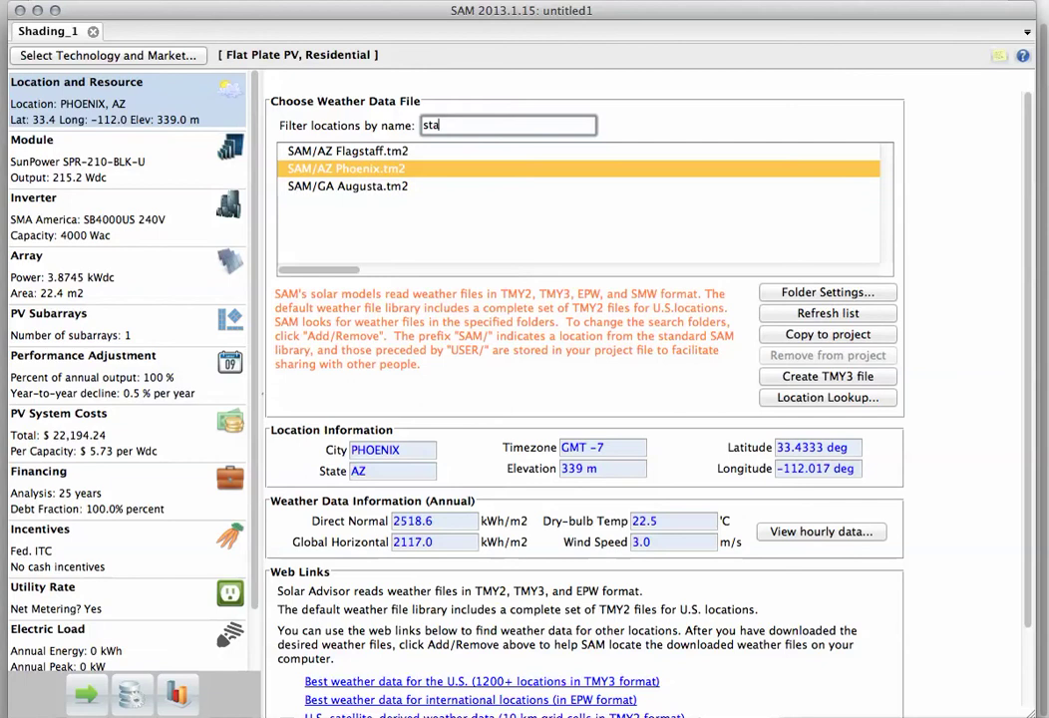
pyautogui.press('BackSpace')
pyautogui.press('BackSpace')
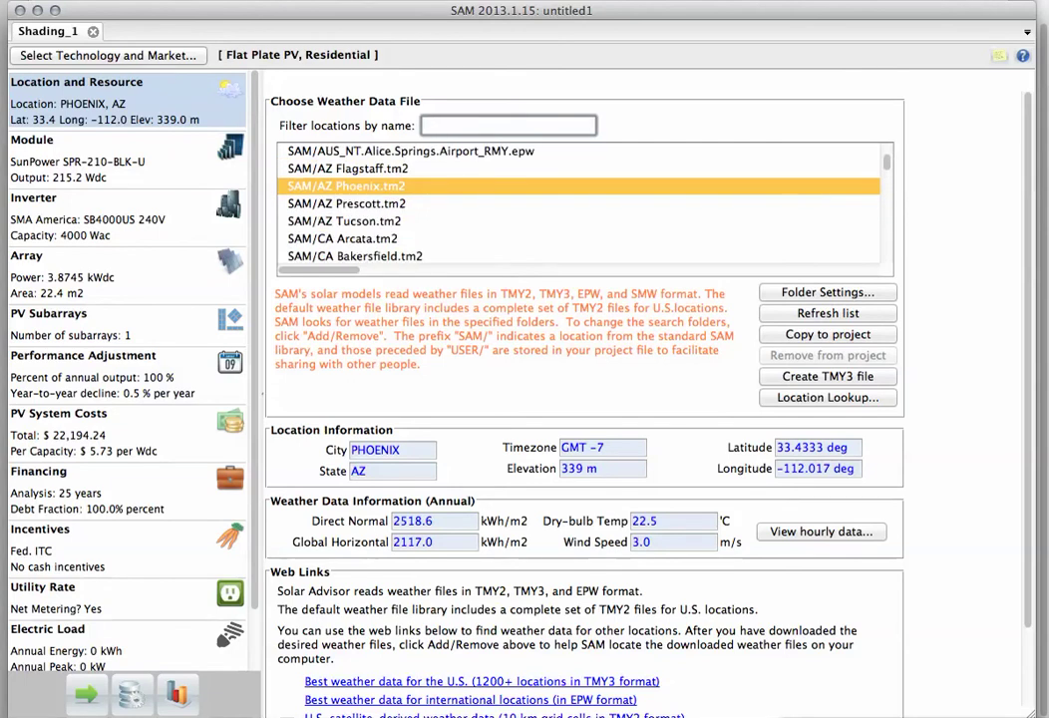
pyautogui.write('Pit')
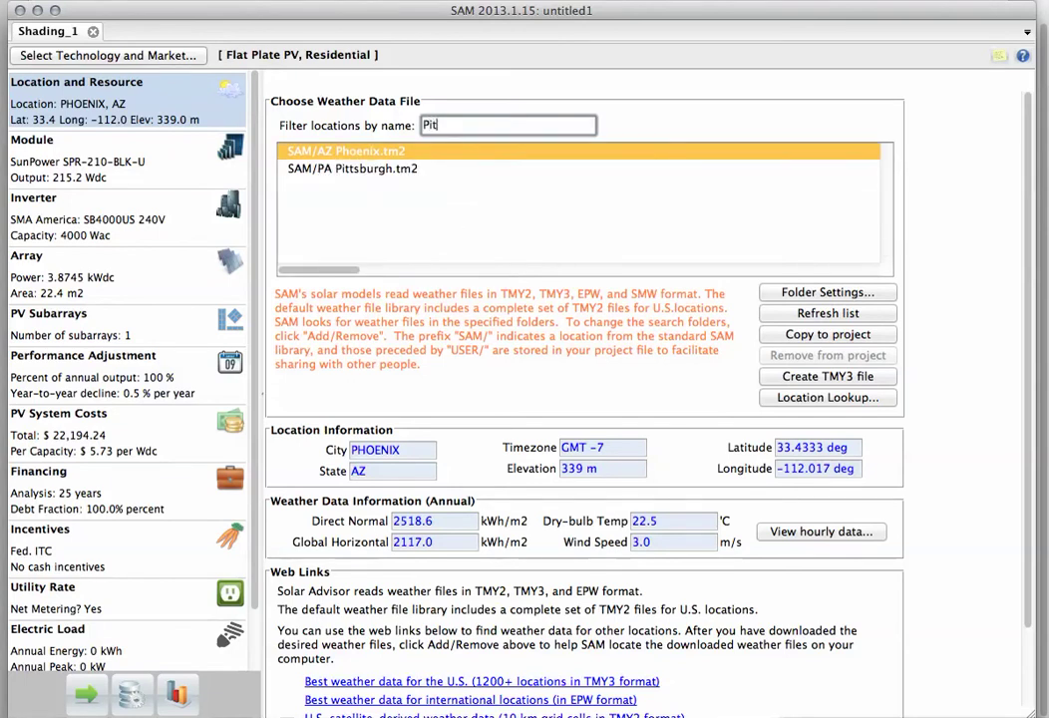
pyautogui.click(423, 172)
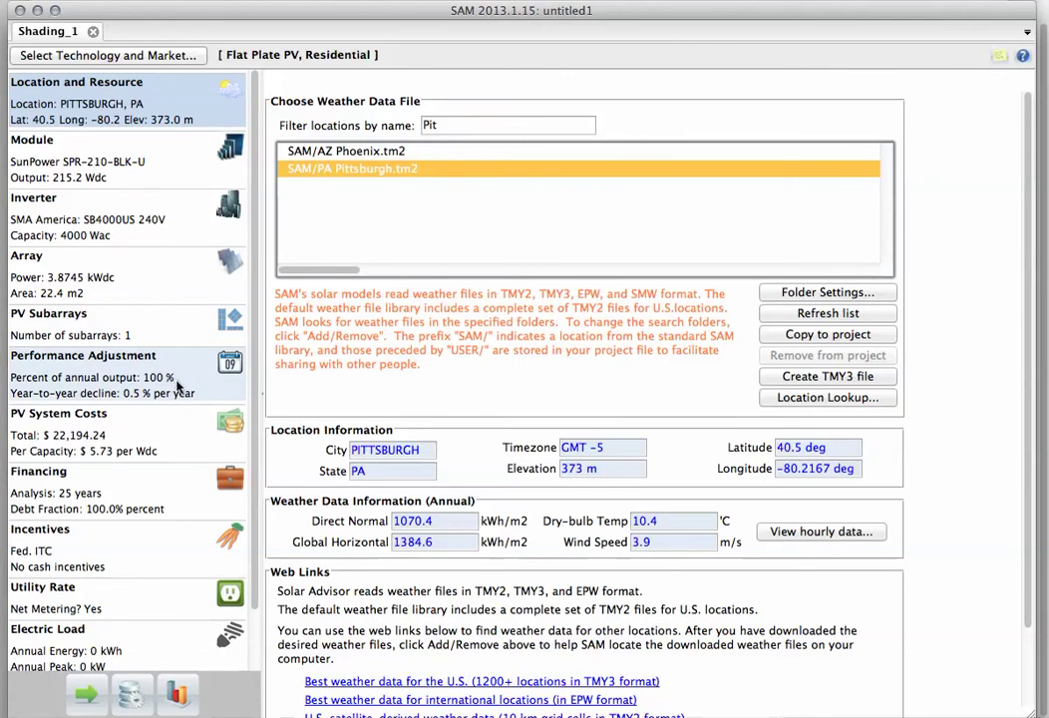
pyautogui.click(192, 375)
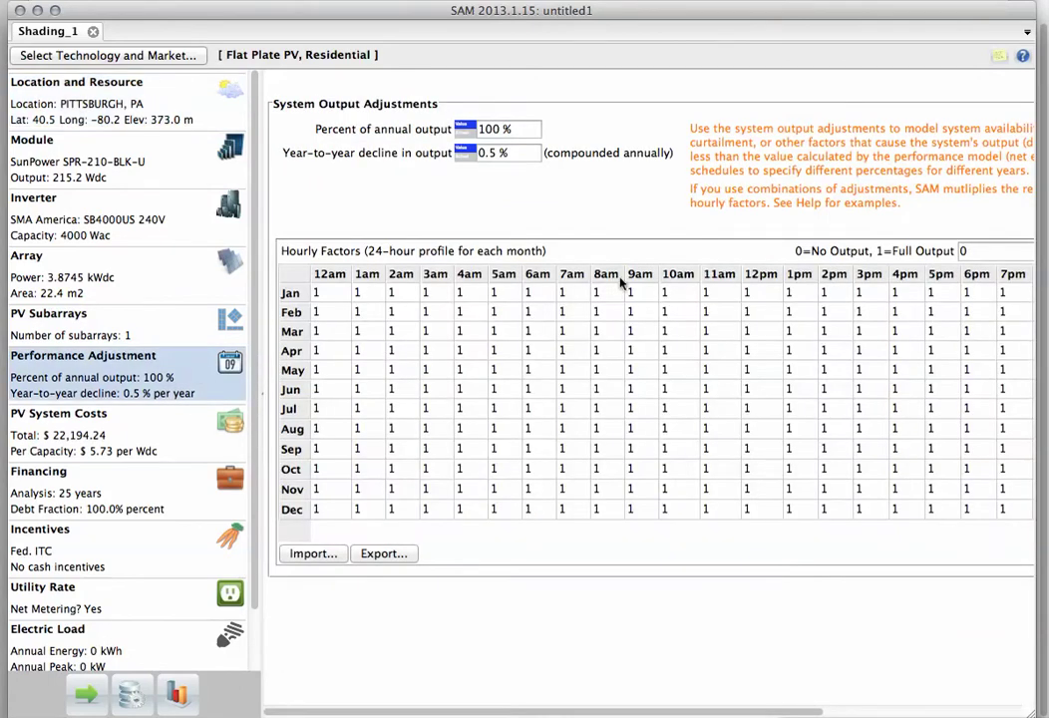
# - Move and widen the SAM window and place the shading notes window beside the hourly factors
pyautogui.moveTo(836, 16); pyautogui.dragTo(657, 20)
pyautogui.moveTo(854, 714); pyautogui.dragTo(1034, 703)
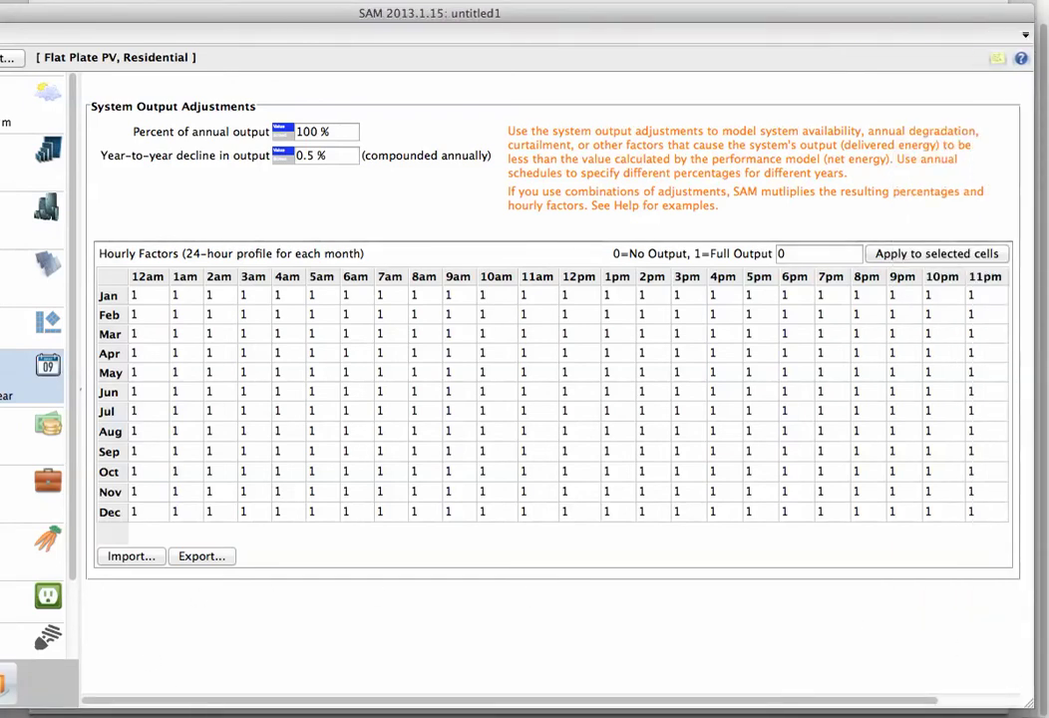
pyautogui.click(3, 683)
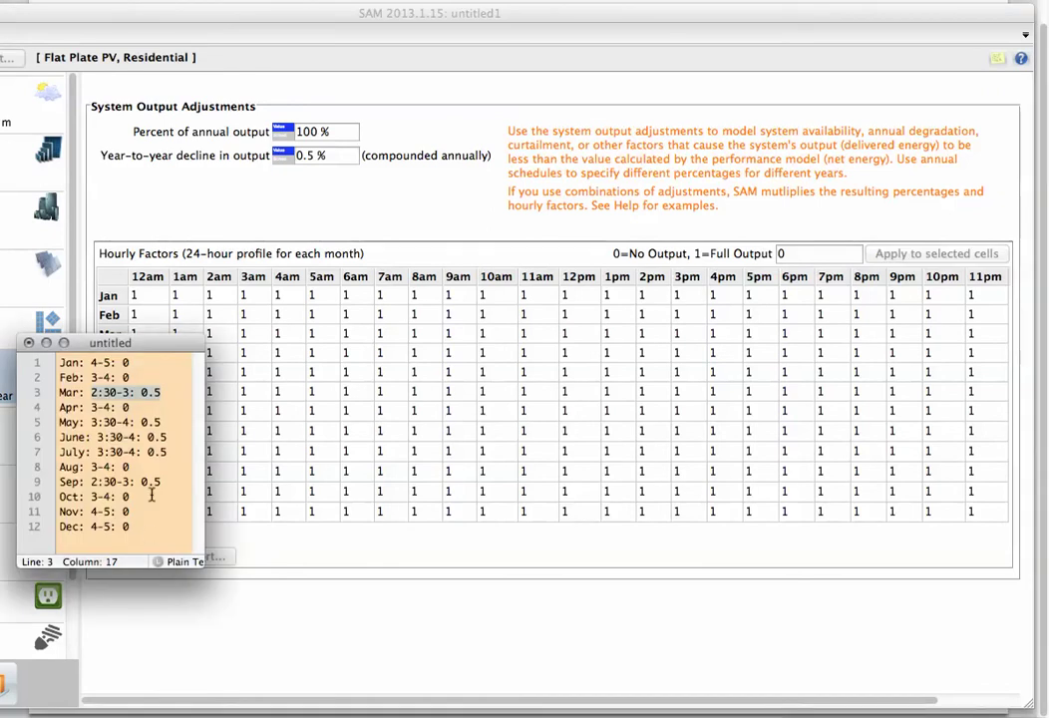
pyautogui.moveTo(155, 347); pyautogui.dragTo(360, 427)
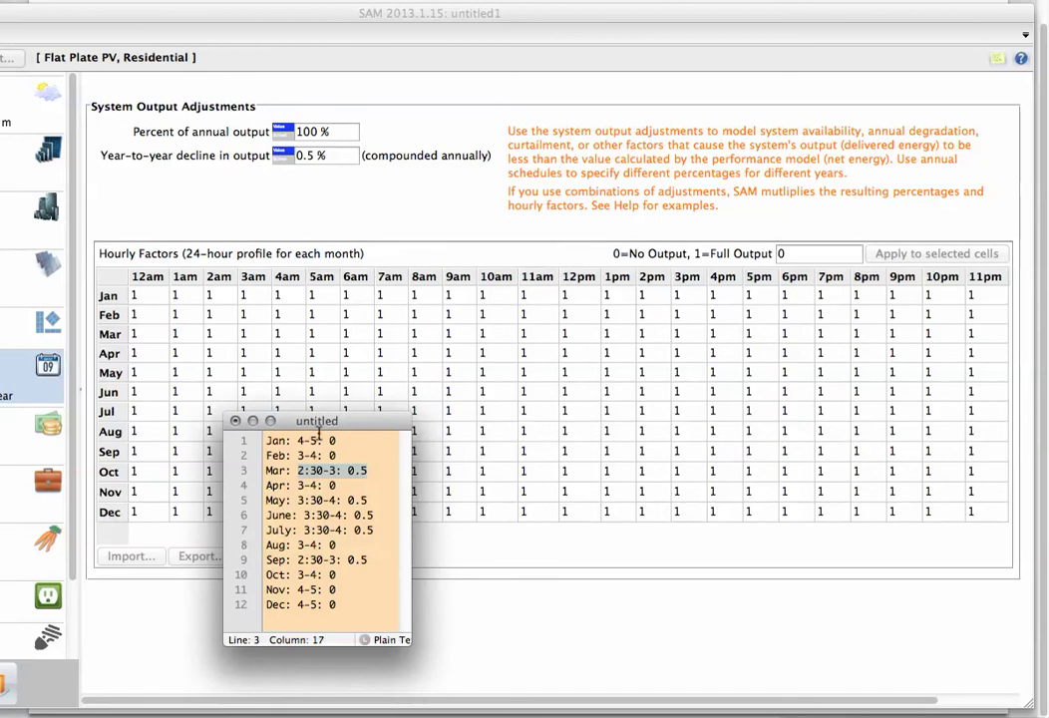
# - Zero the hourly factors for January 4pm–11pm and February 3pm–11pm
pyautogui.click(722, 296)
pyautogui.moveTo(720, 297); pyautogui.dragTo(1005, 297)
pyautogui.click(944, 257)
pyautogui.click(728, 317)
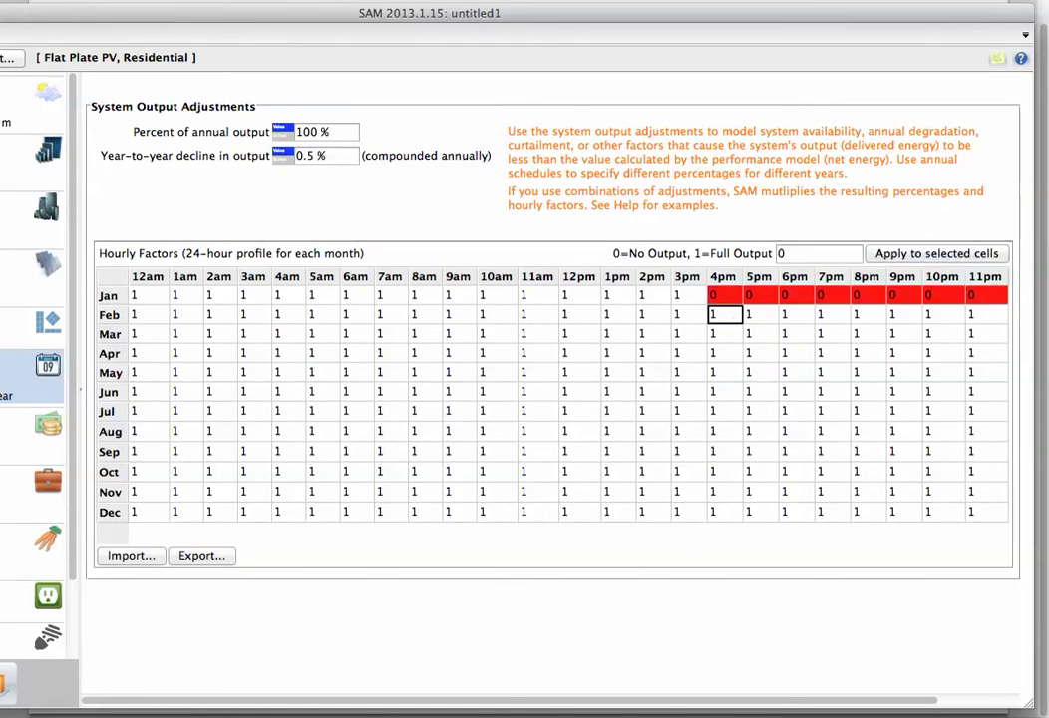
pyautogui.press('super+Tab')
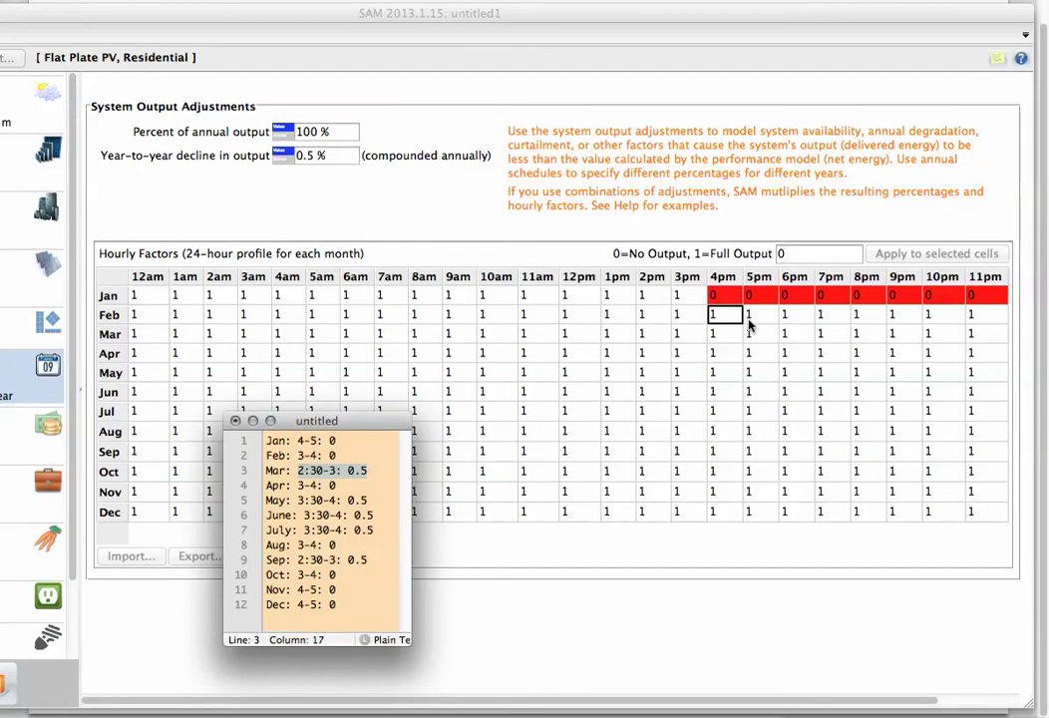
pyautogui.click(720, 314)
pyautogui.moveTo(681, 315); pyautogui.dragTo(993, 321)
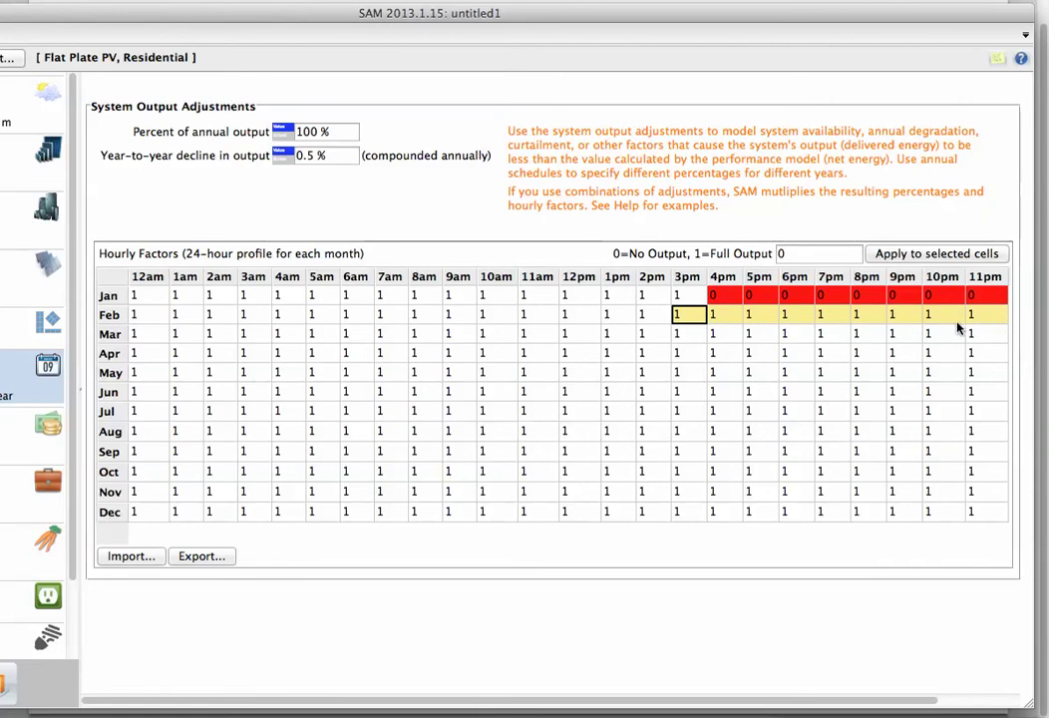
pyautogui.write('0')
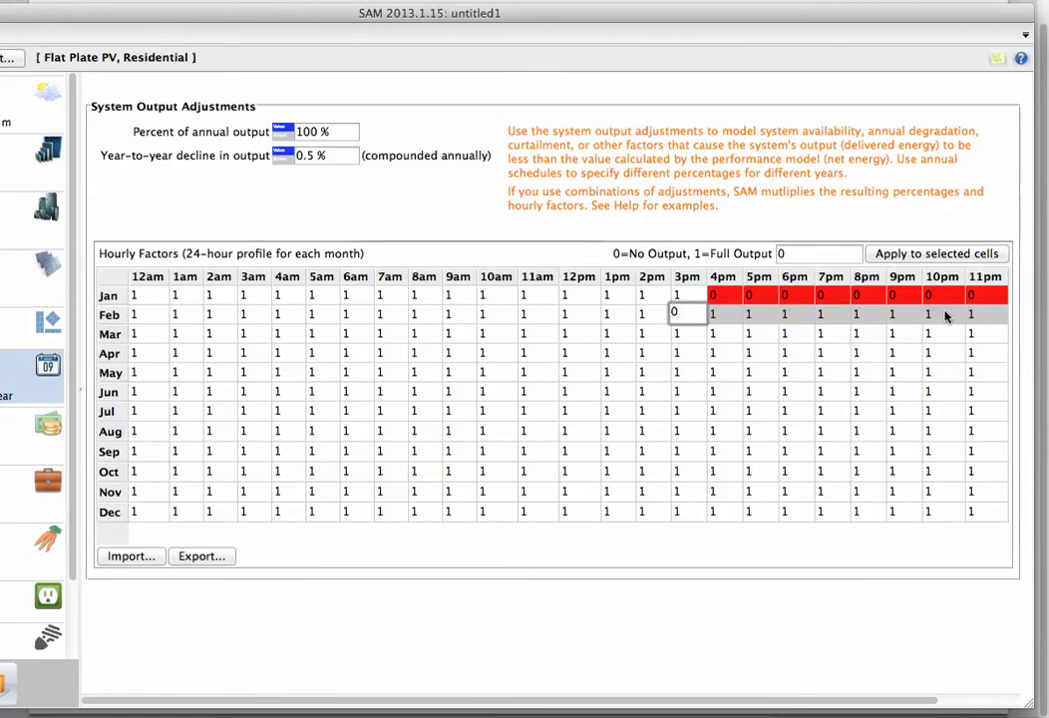
pyautogui.click(962, 258)
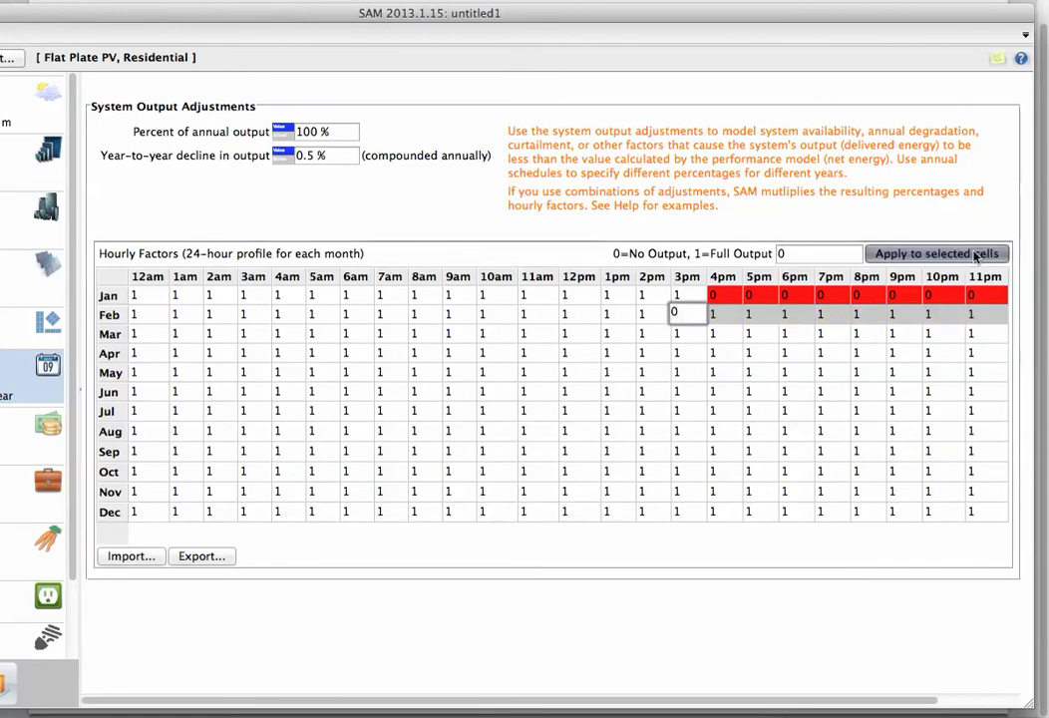
pyautogui.click(812, 253)
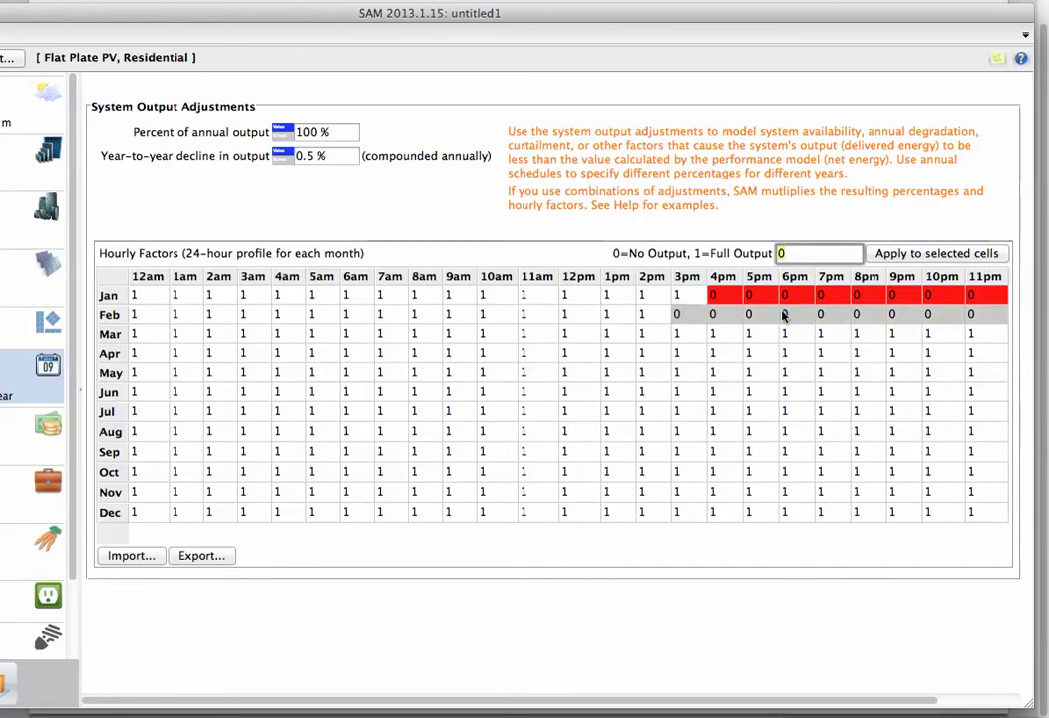
pyautogui.click(682, 334)
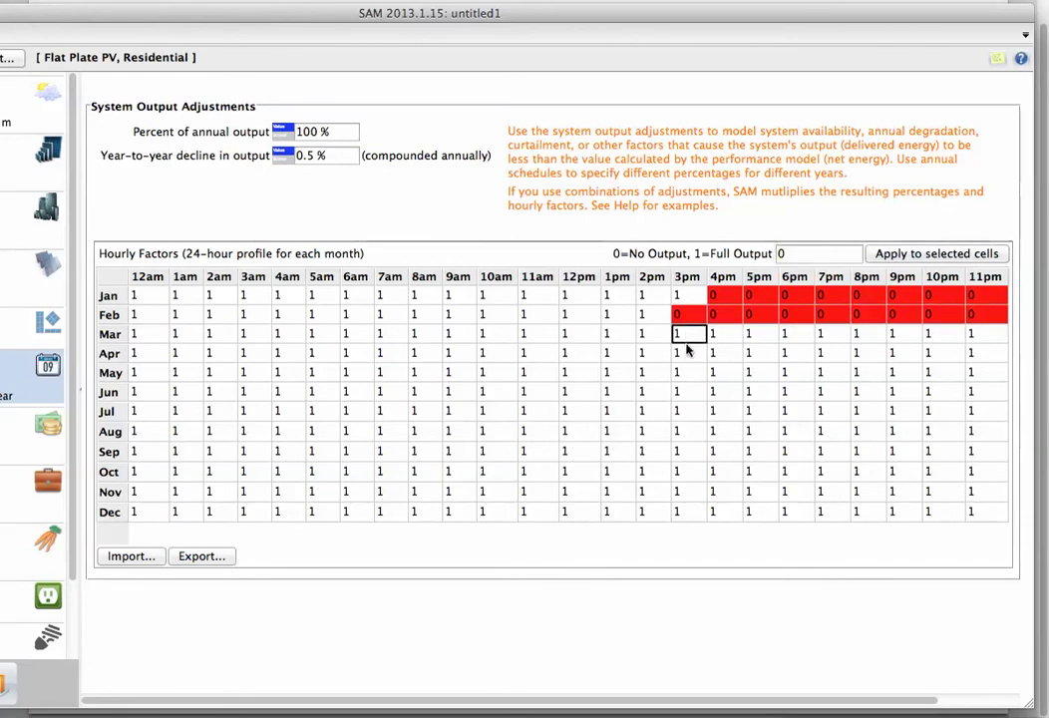
# - Set March 2pm to 0.5 and zero March 3pm through 11pm
pyautogui.click(225, 714)
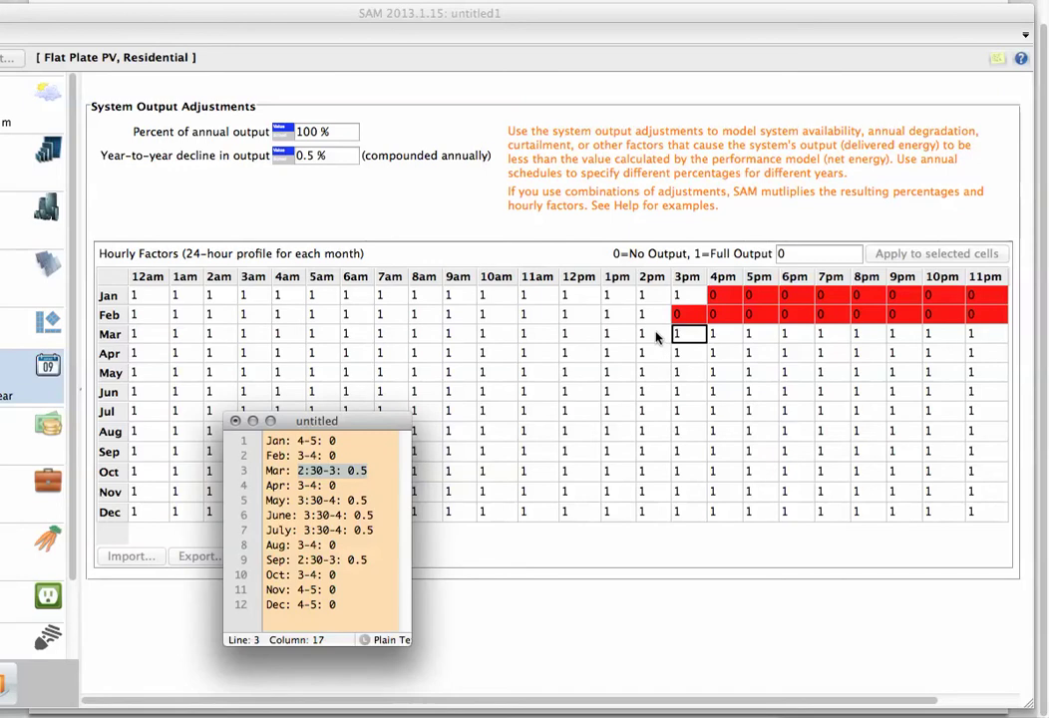
pyautogui.click(649, 337)
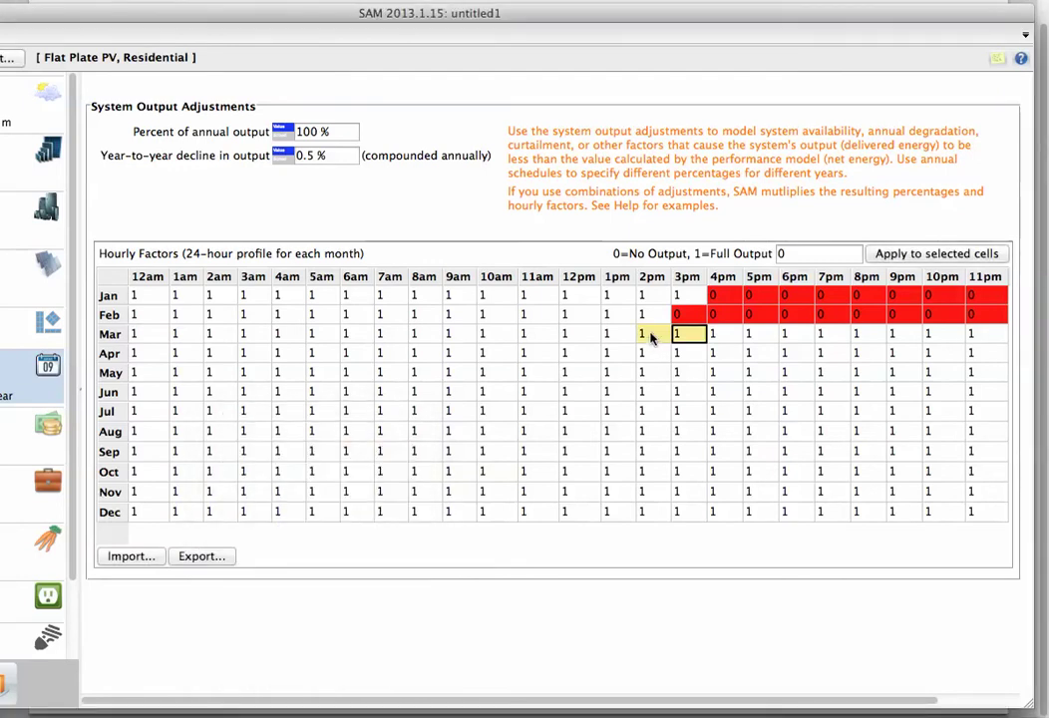
pyautogui.click(643, 335)
pyautogui.write('0.5')
pyautogui.click(686, 334)
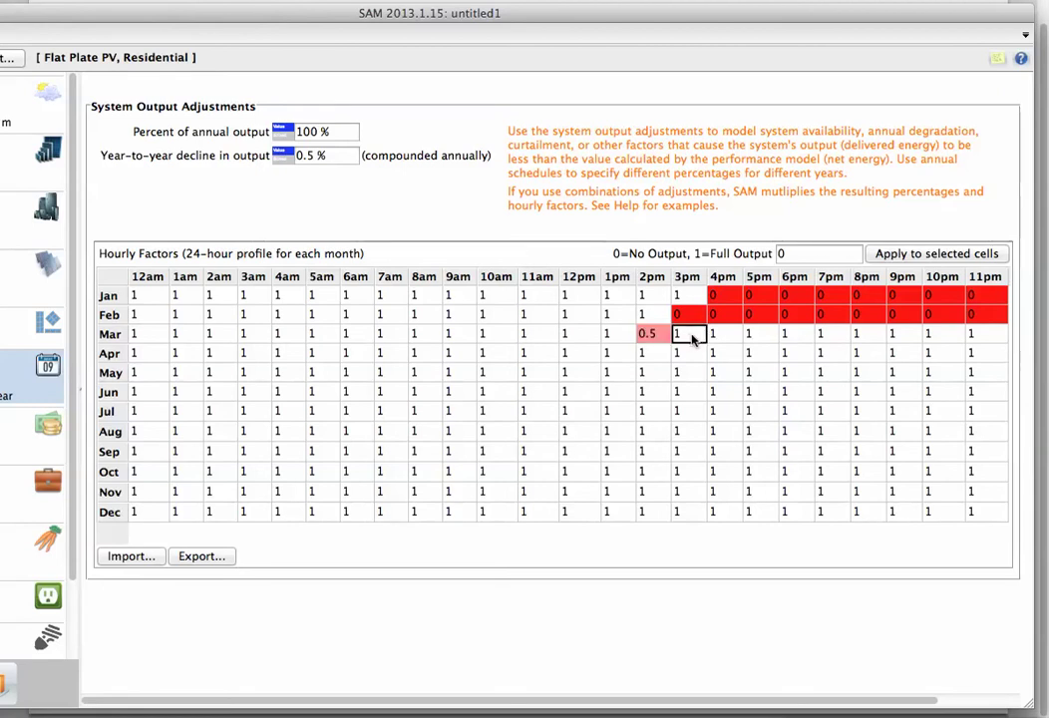
pyautogui.moveTo(693, 339); pyautogui.dragTo(1009, 336)
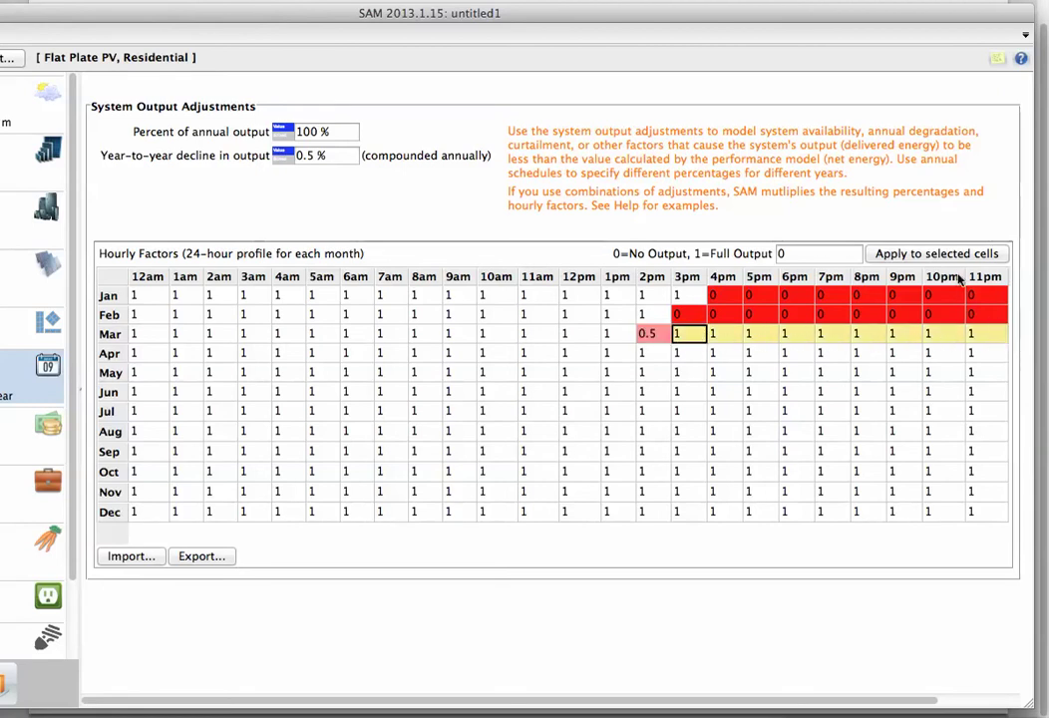
pyautogui.click(924, 253)
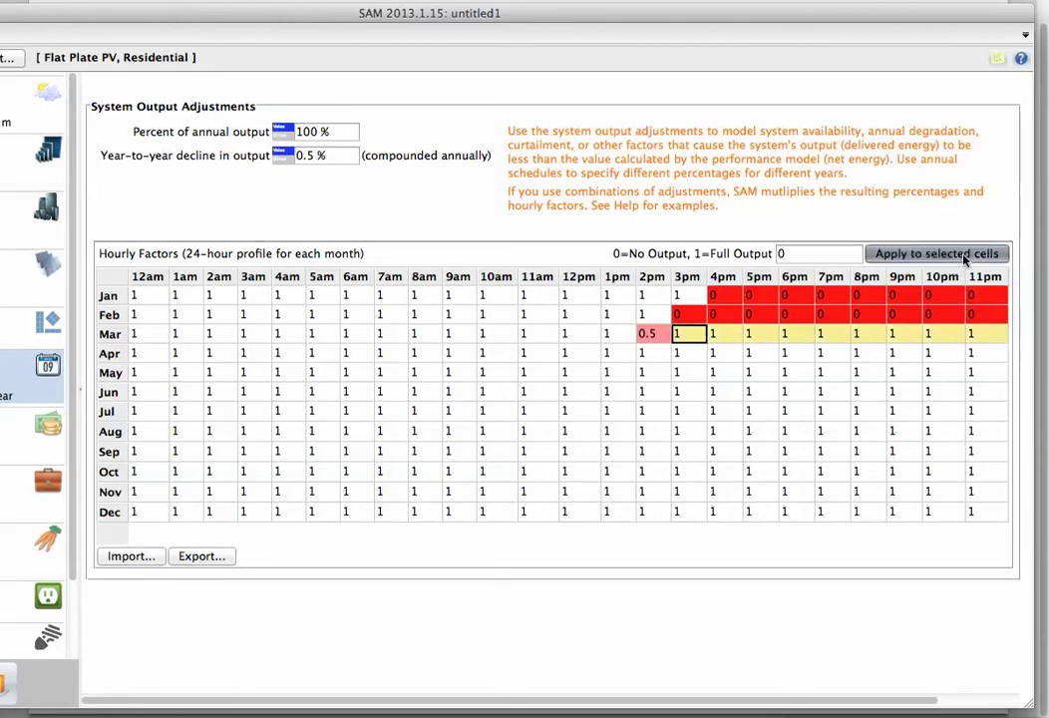
# - Zero the April factors from 3pm through 11pm, checking the shading notes
pyautogui.click(649, 355)
pyautogui.press('super+Tab')
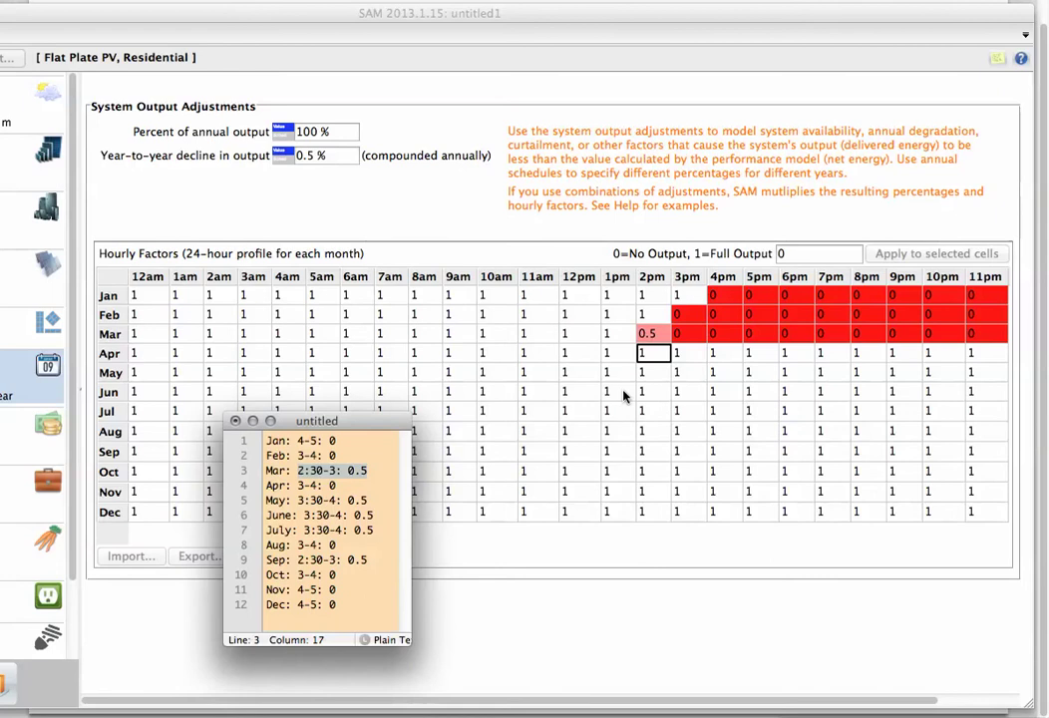
pyautogui.press('super+Tab')
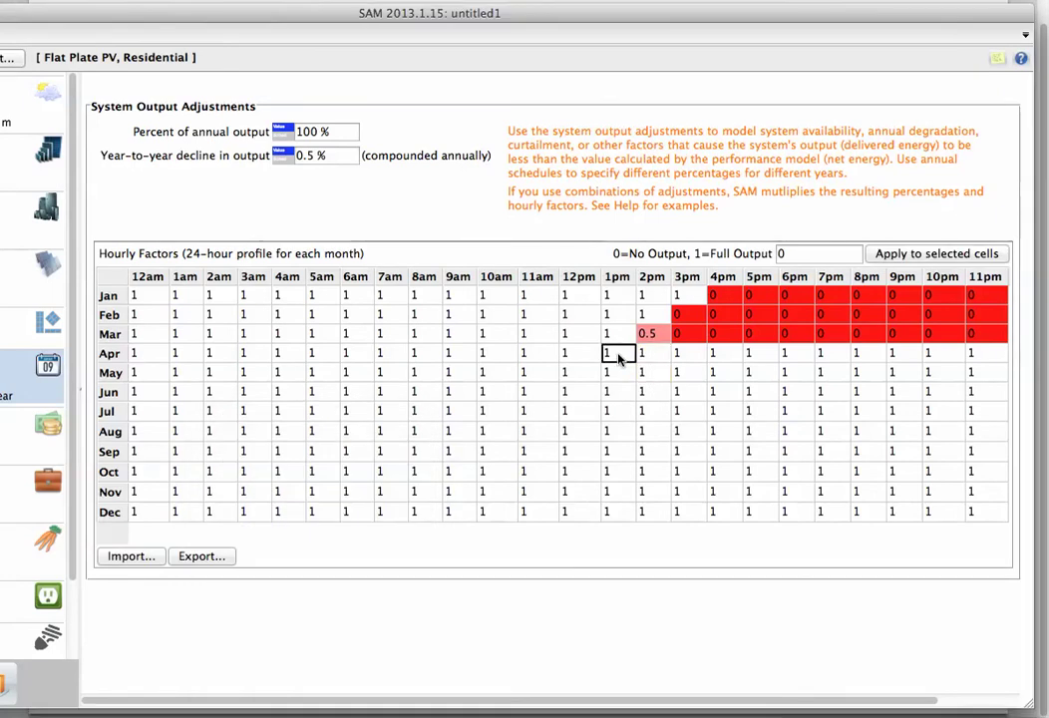
pyautogui.click(683, 355)
pyautogui.moveTo(683, 355); pyautogui.dragTo(963, 355)
pyautogui.click(936, 254)
pyautogui.press('super+Tab')
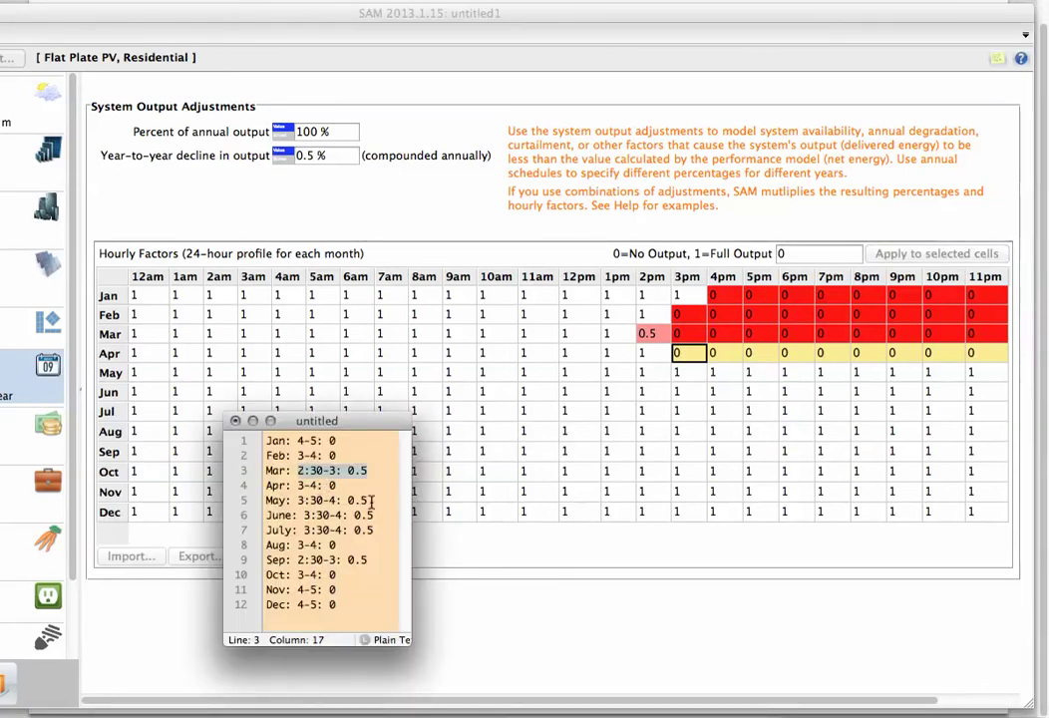
# - Set May 3pm to 0.5 and zero May 4pm through 11pm
pyautogui.click(675, 390)
pyautogui.click(697, 377)
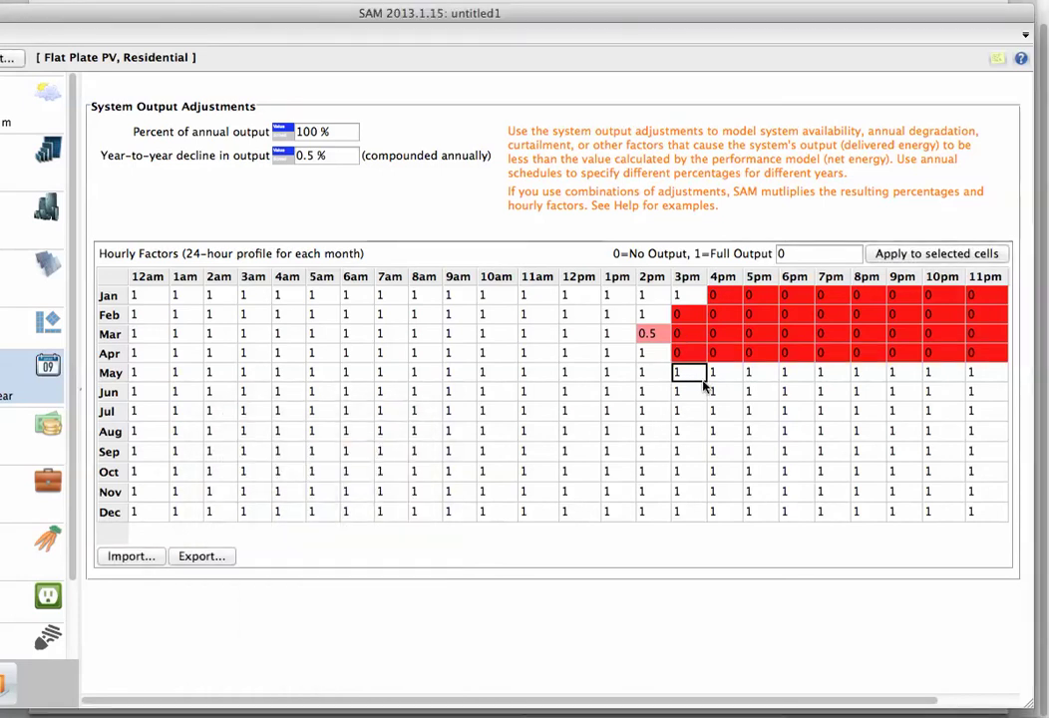
pyautogui.click(801, 253)
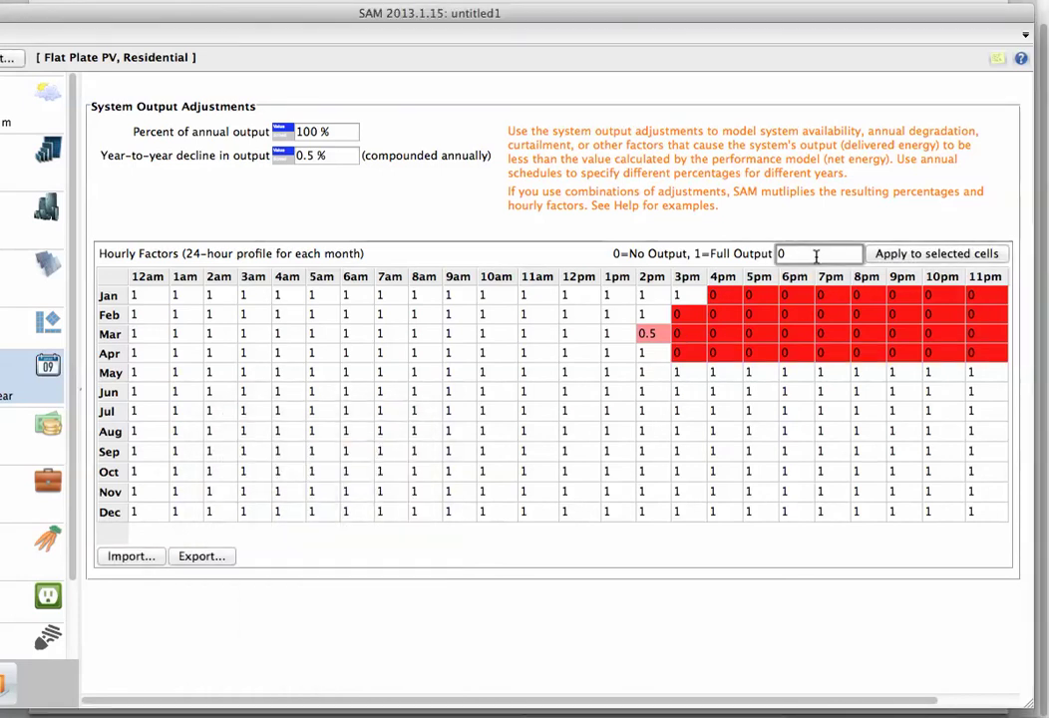
pyautogui.write('.5')
pyautogui.press('Return')
pyautogui.click(721, 372)
pyautogui.moveTo(722, 372); pyautogui.dragTo(1015, 379)
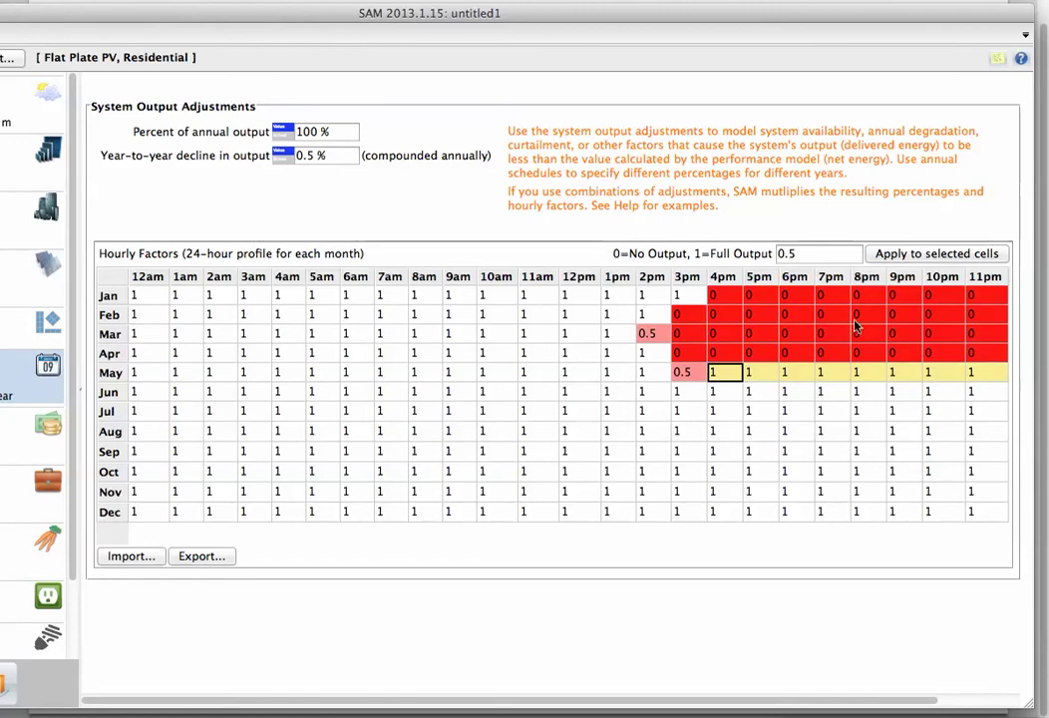
pyautogui.press('Return')
pyautogui.write('0')
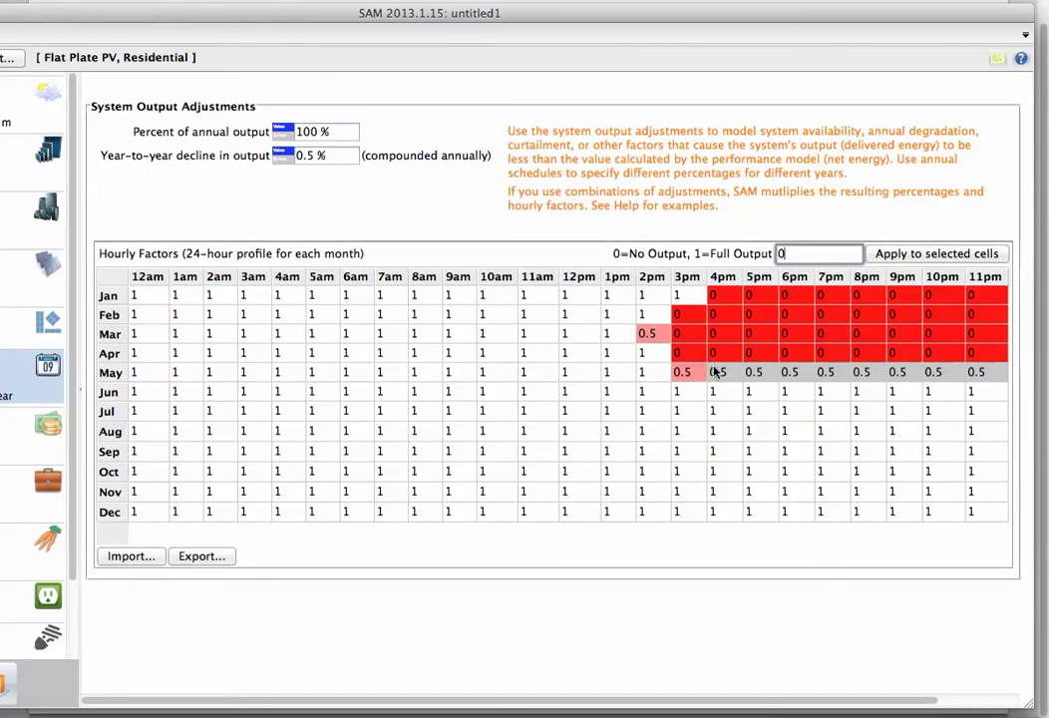
pyautogui.press('Return')
# - Zero the 4pm–11pm factors for June through December and review the results
pyautogui.click(688, 394)
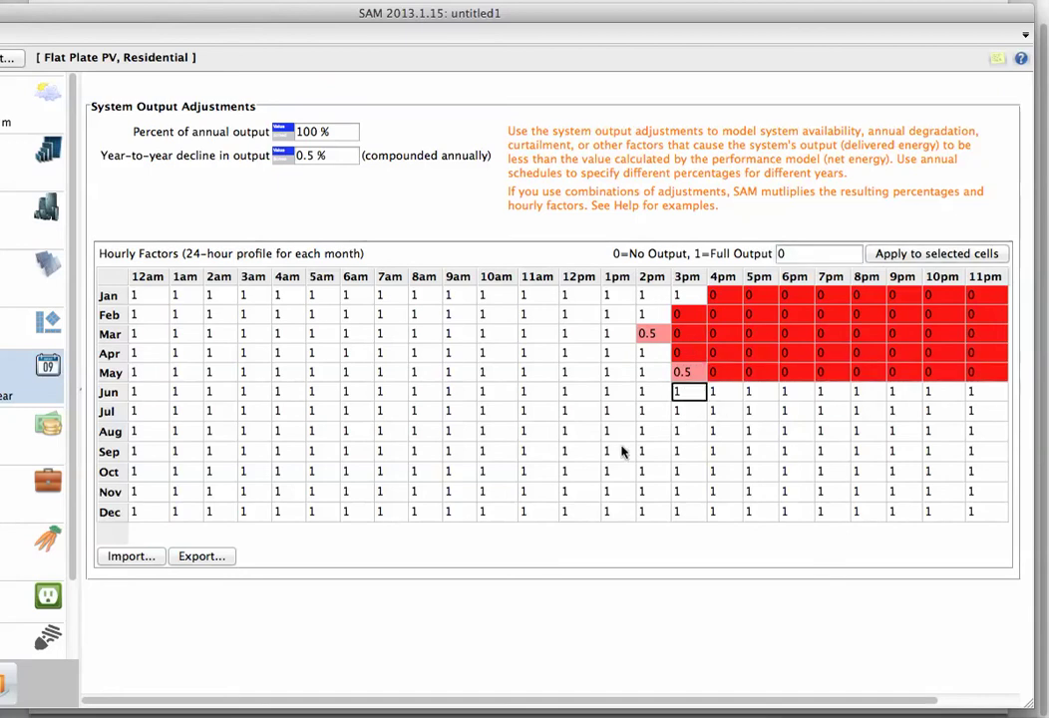
pyautogui.press('super+Tab')
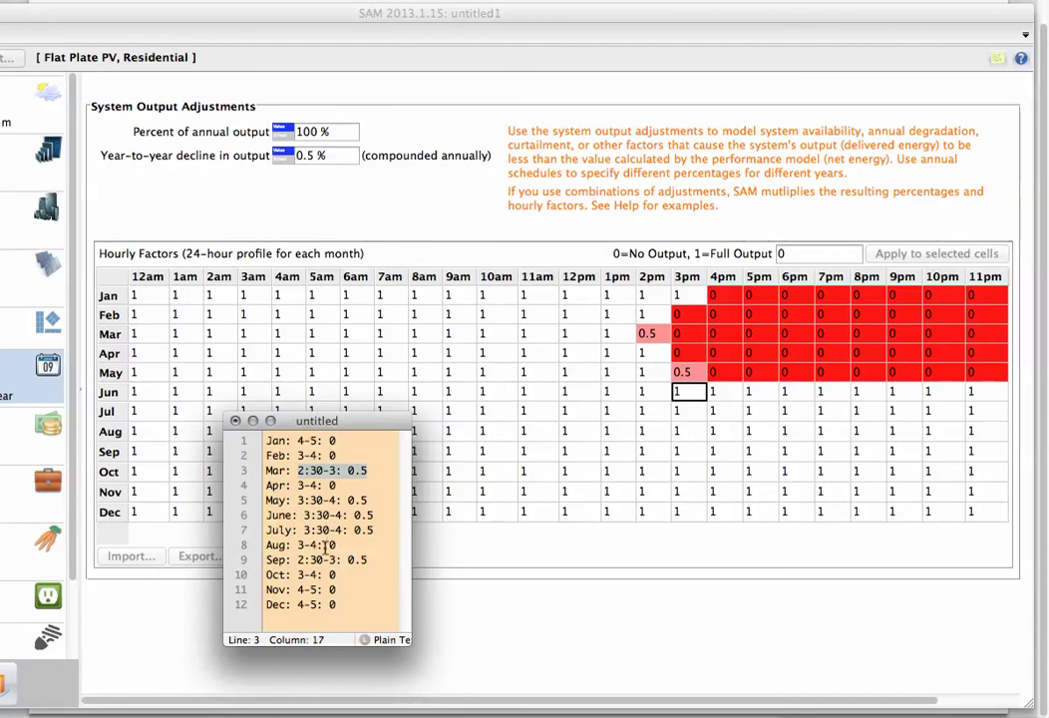
pyautogui.press('super+Tab')
pyautogui.moveTo(725, 397); pyautogui.dragTo(1023, 512)
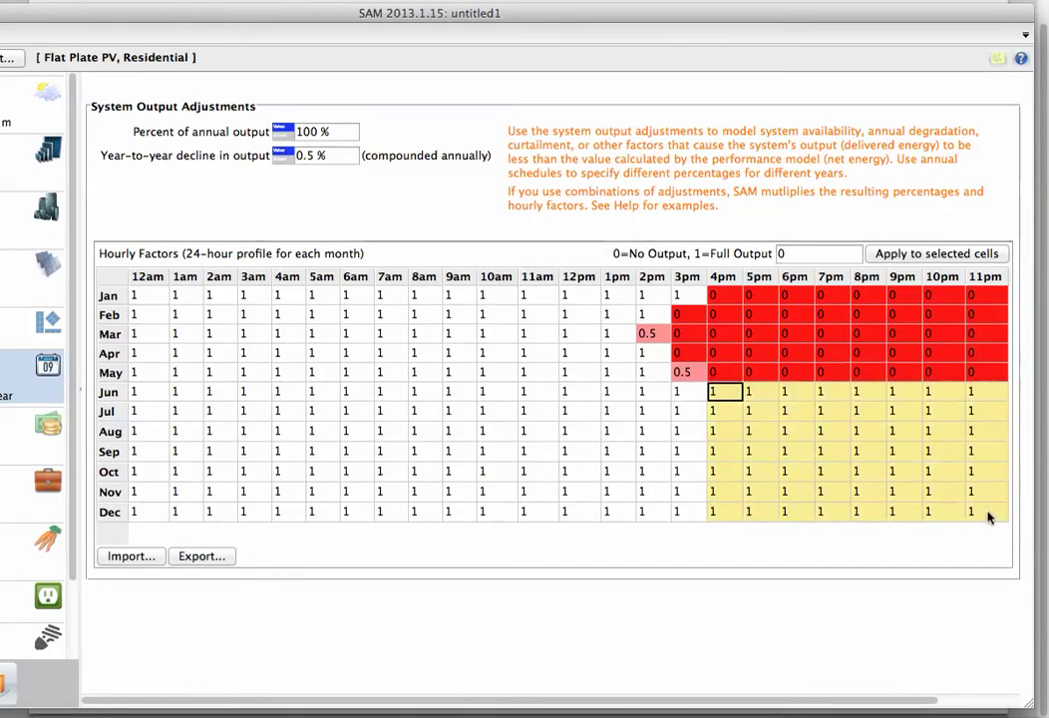
pyautogui.click(984, 256)
pyautogui.click(650, 413)
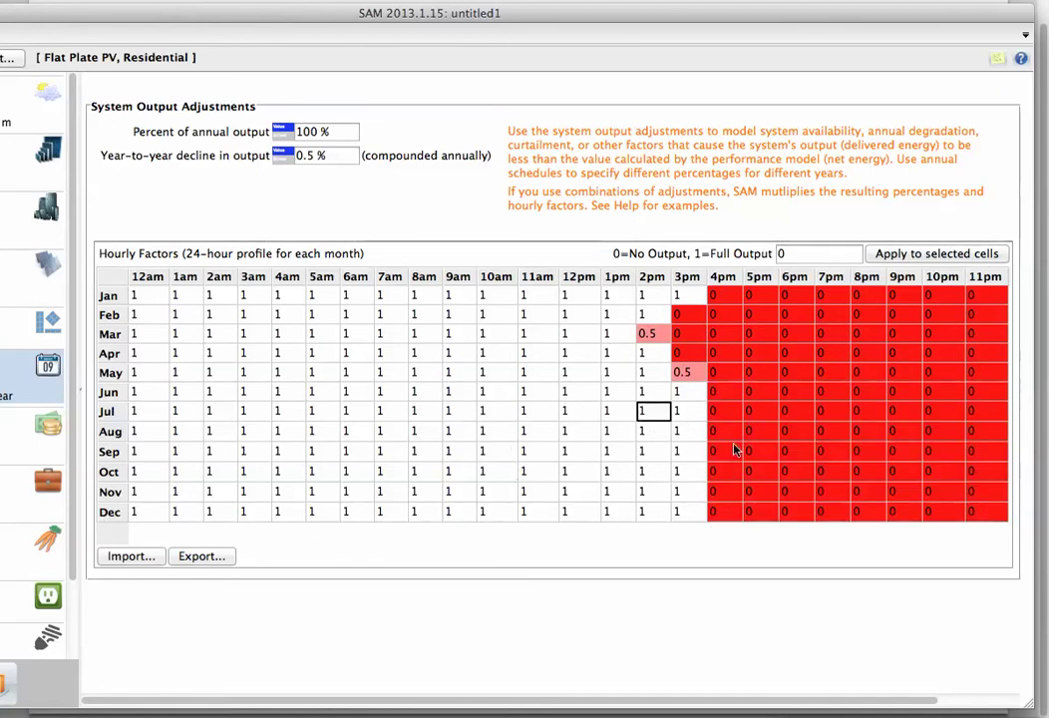
pyautogui.moveTo(735, 451); pyautogui.dragTo(739, 510)
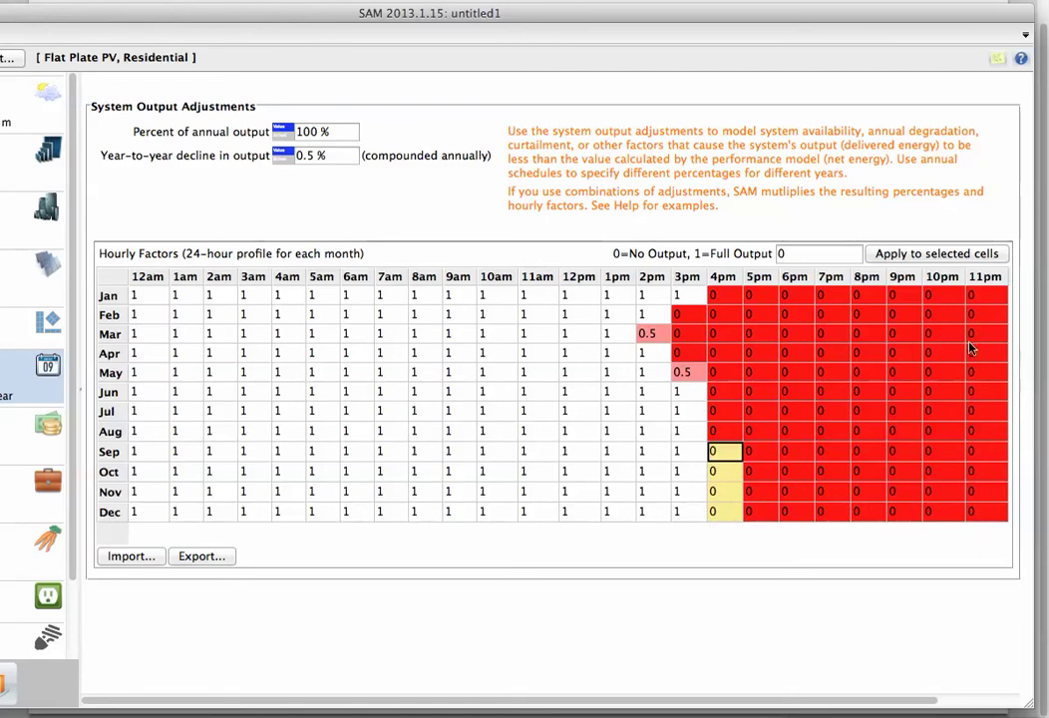
pyautogui.click(686, 430)
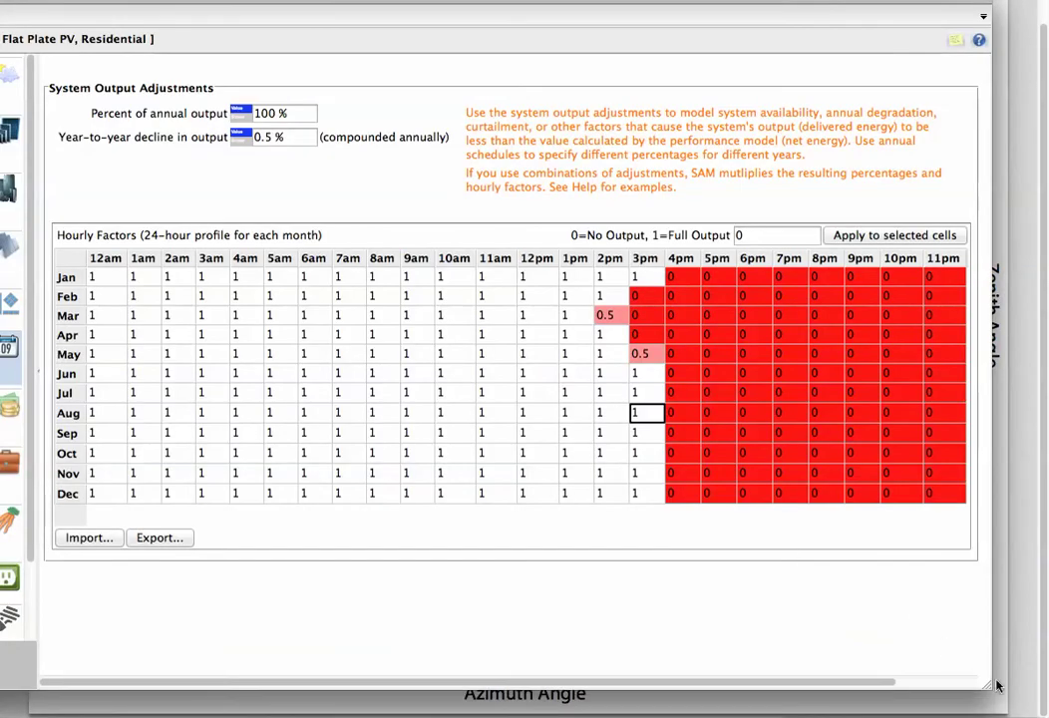
# - Narrow the SAM window to reveal the sun path chart and return to Performance Adjustment
pyautogui.moveTo(970, 688); pyautogui.dragTo(647, 690)
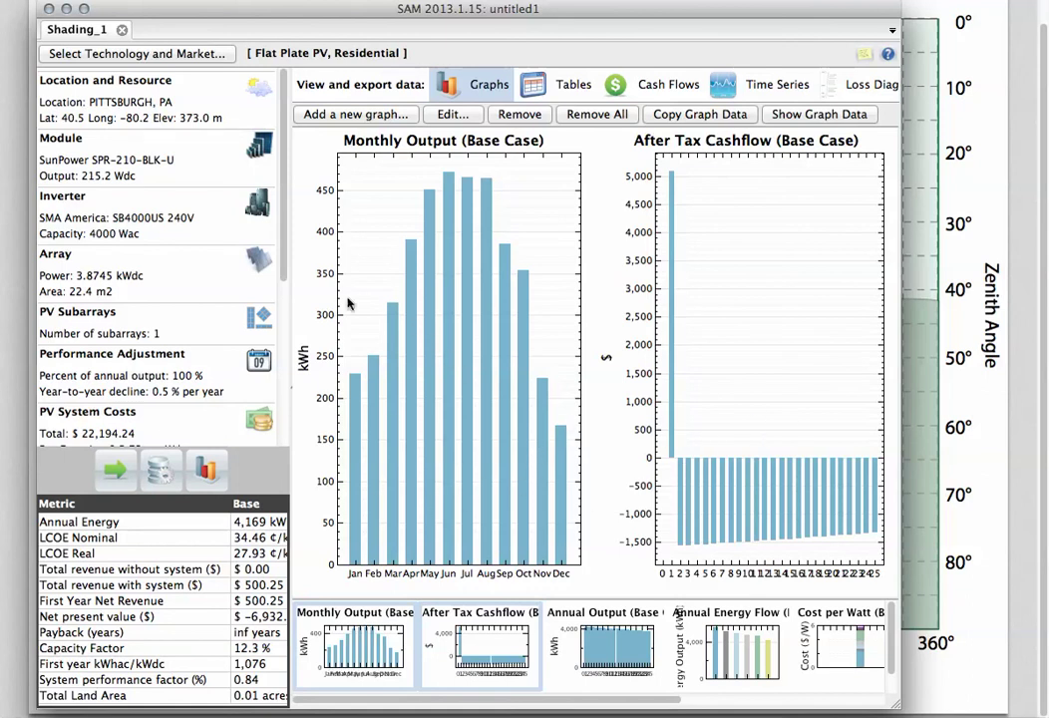
pyautogui.click(176, 365)
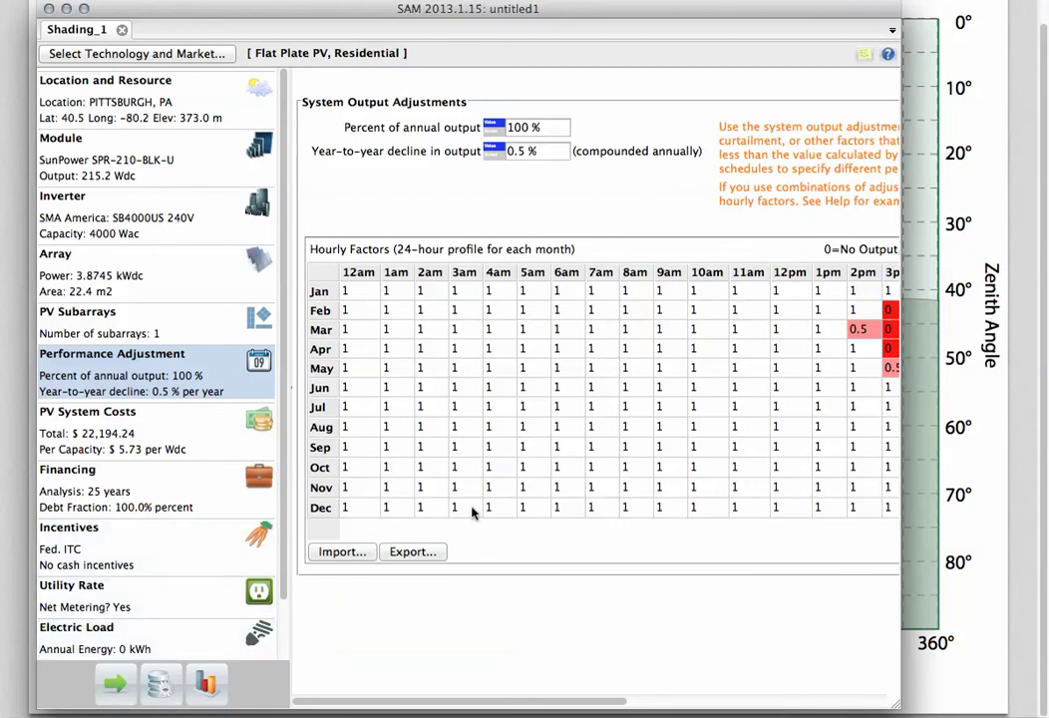
pyautogui.click(114, 680)
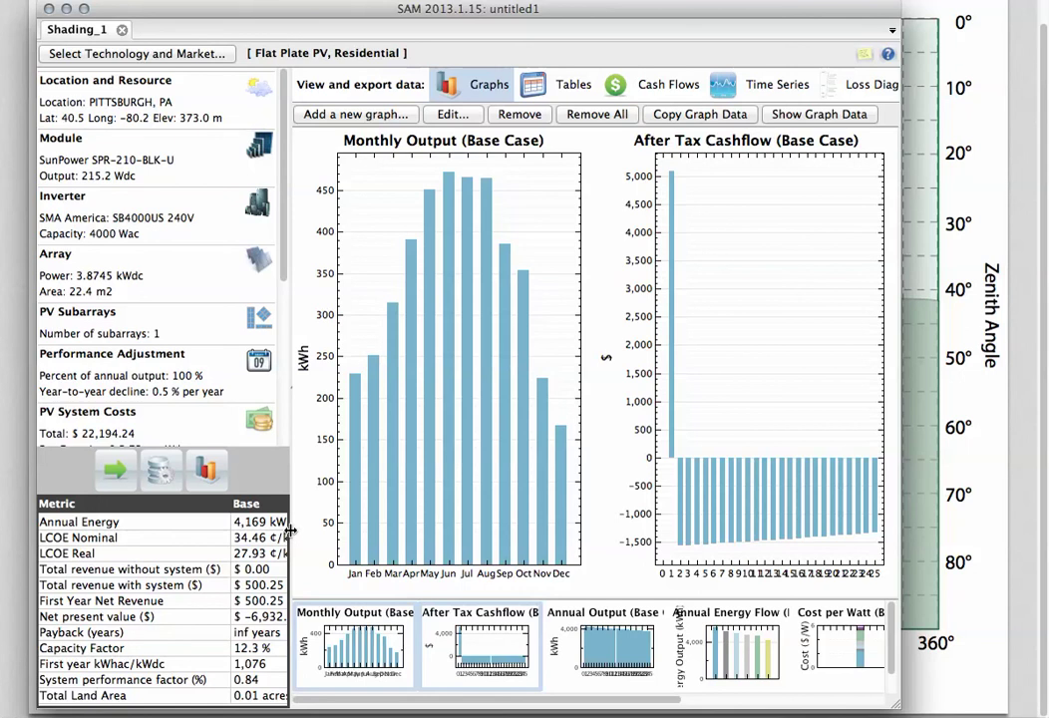
pyautogui.moveTo(290, 531); pyautogui.dragTo(325, 531)
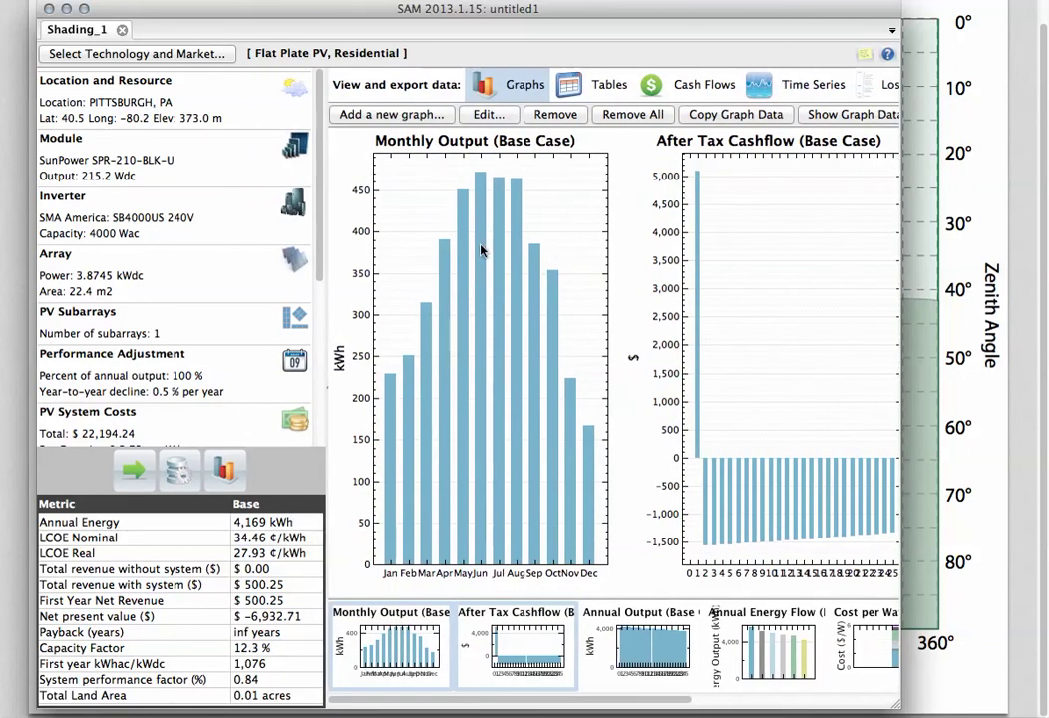
pyautogui.click(208, 374)
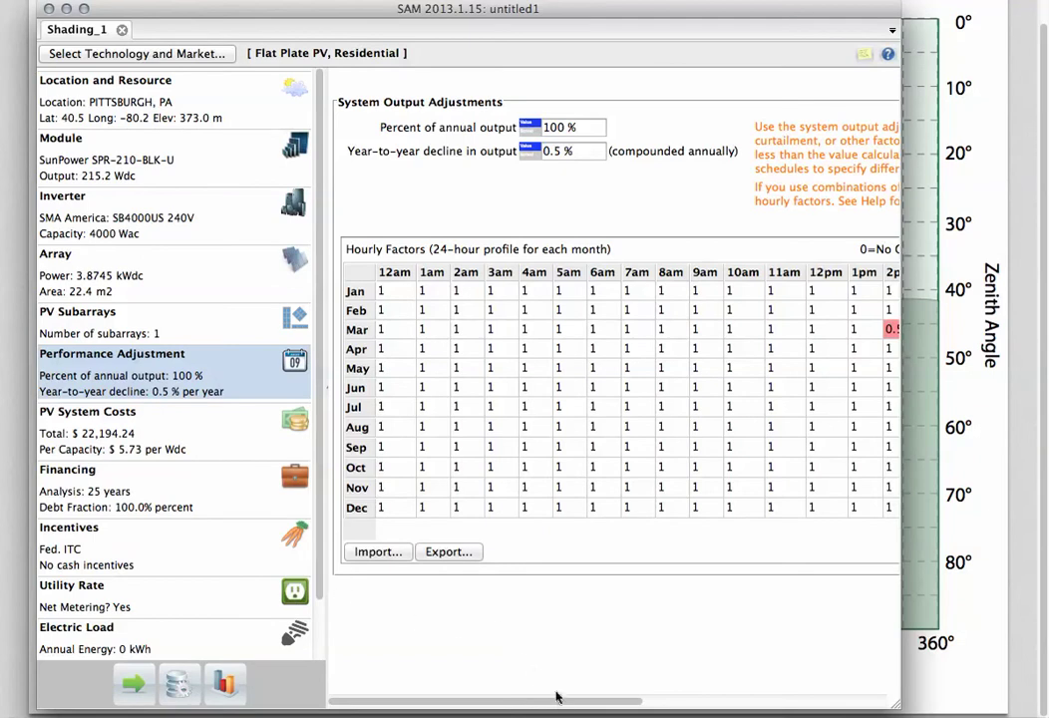
# - Reset the 1pm–11pm factors for all months to 1 and rerun the simulation
pyautogui.moveTo(559, 703); pyautogui.dragTo(842, 695)
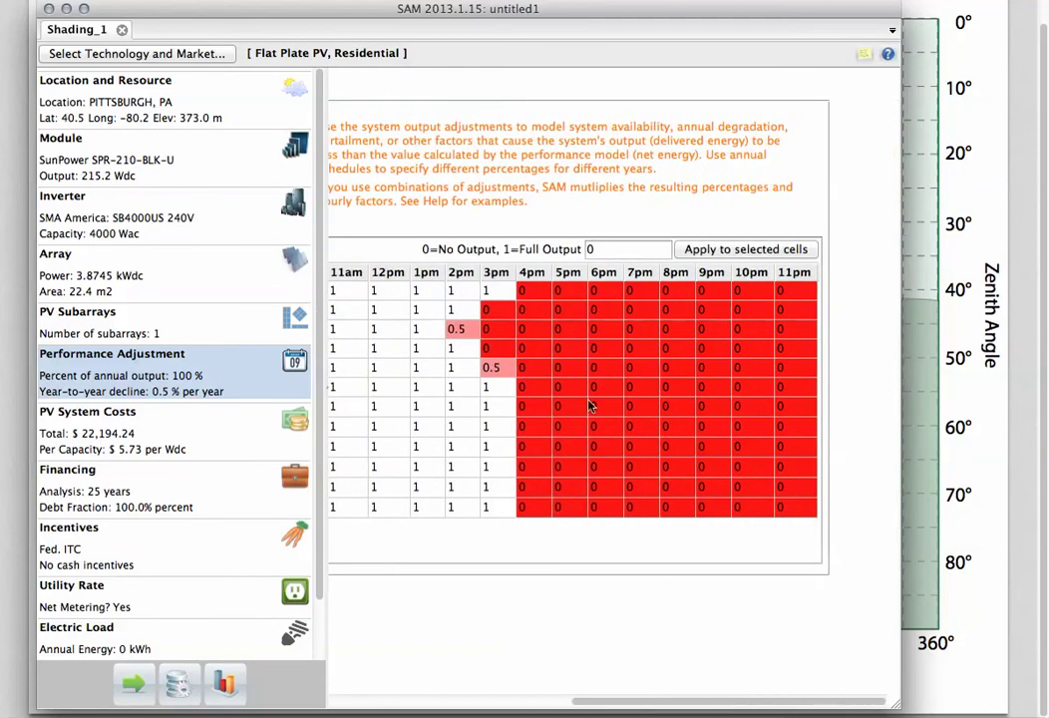
pyautogui.moveTo(427, 290); pyautogui.dragTo(813, 495)
pyautogui.click(602, 249)
pyautogui.write('1')
pyautogui.click(773, 250)
pyautogui.click(693, 250)
pyautogui.click(351, 347)
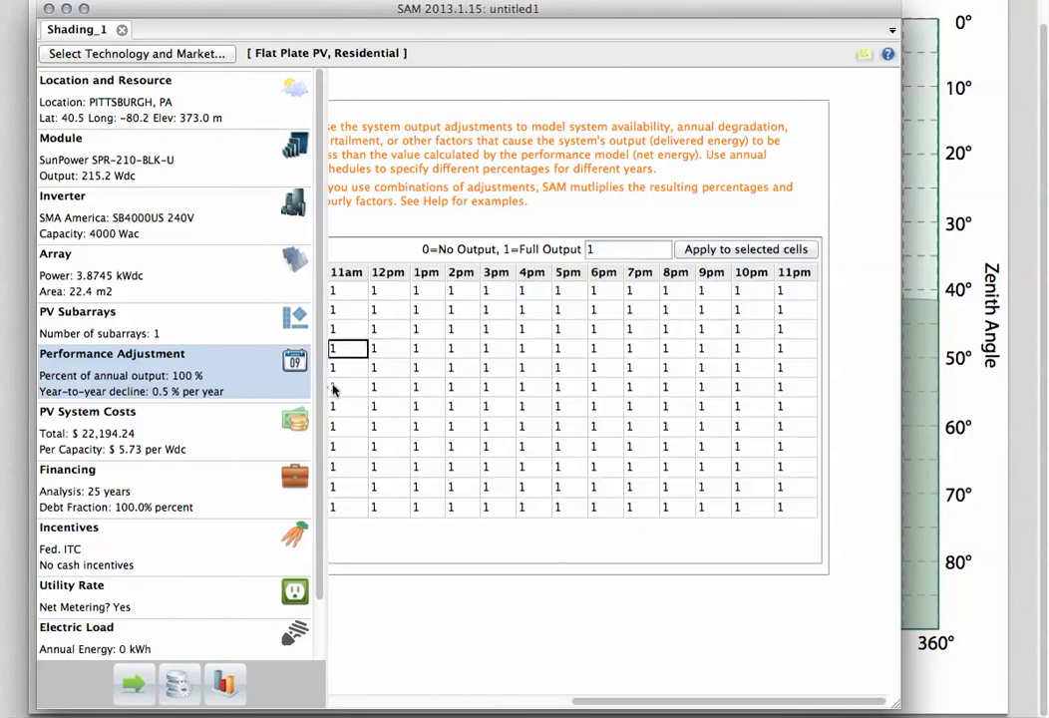
pyautogui.click(134, 683)
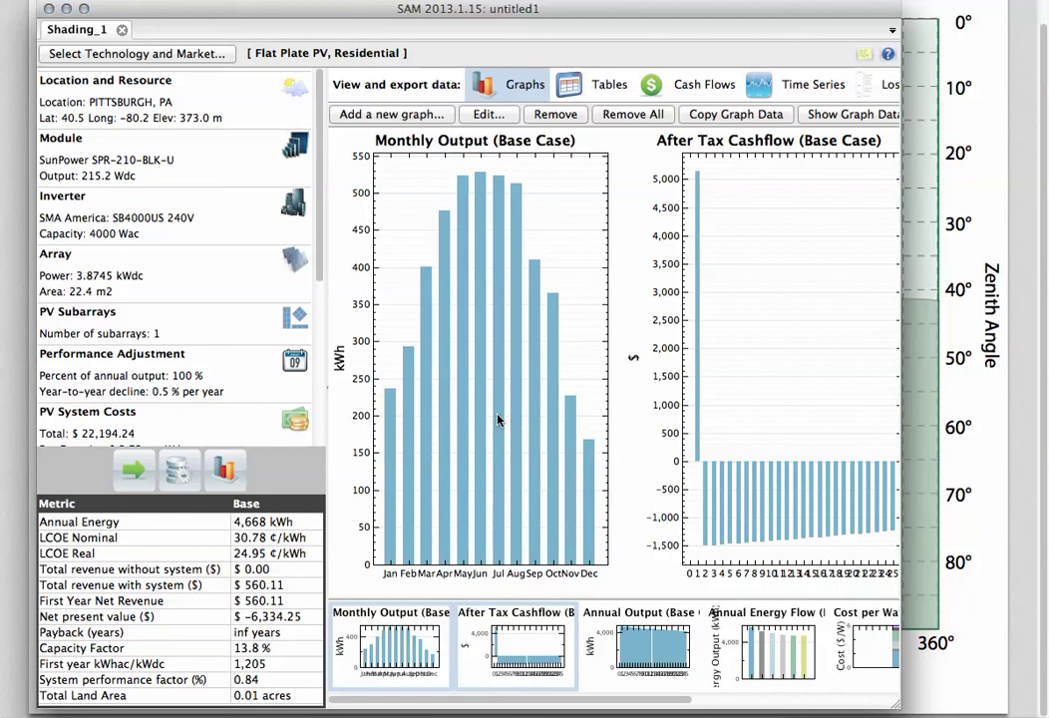
# - Set Performance Adjustment hourly factors to 0 for 5pm–11pm, January–December, then resimulate for 4,551 kWh
pyautogui.click(116, 375)
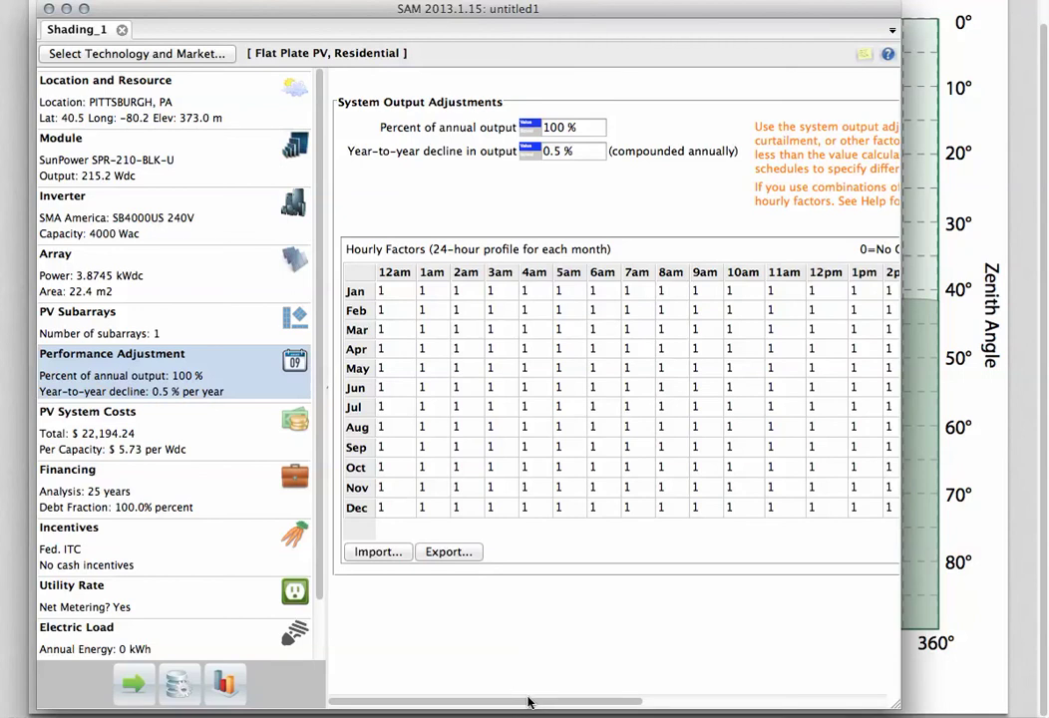
pyautogui.moveTo(530, 700); pyautogui.dragTo(839, 701)
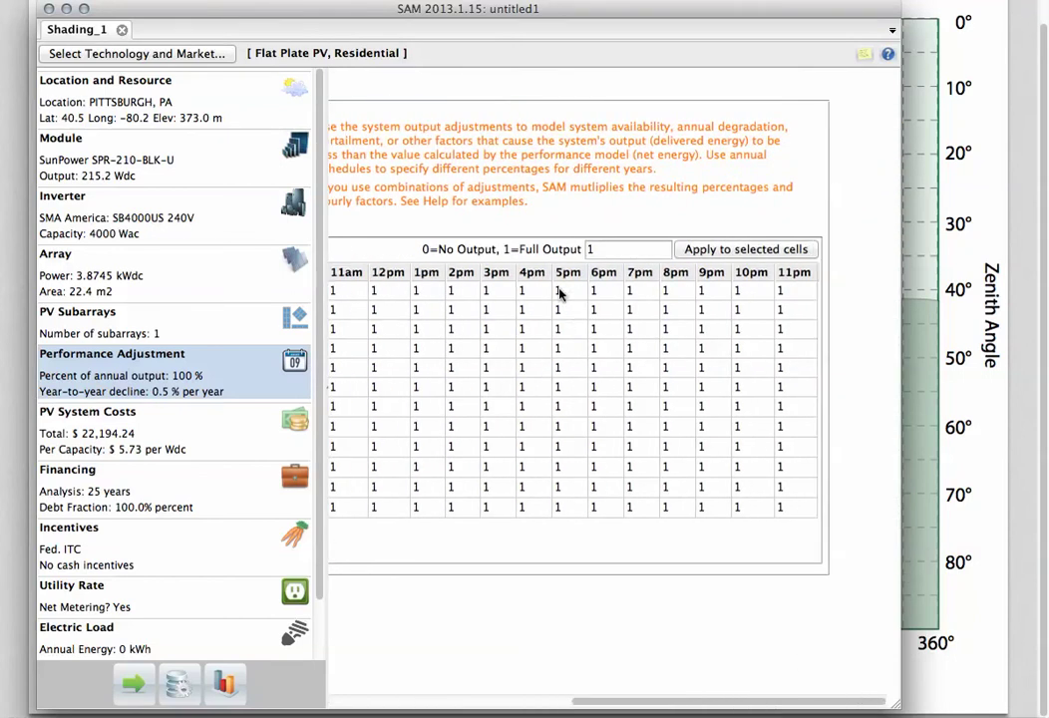
pyautogui.moveTo(569, 290); pyautogui.dragTo(803, 520)
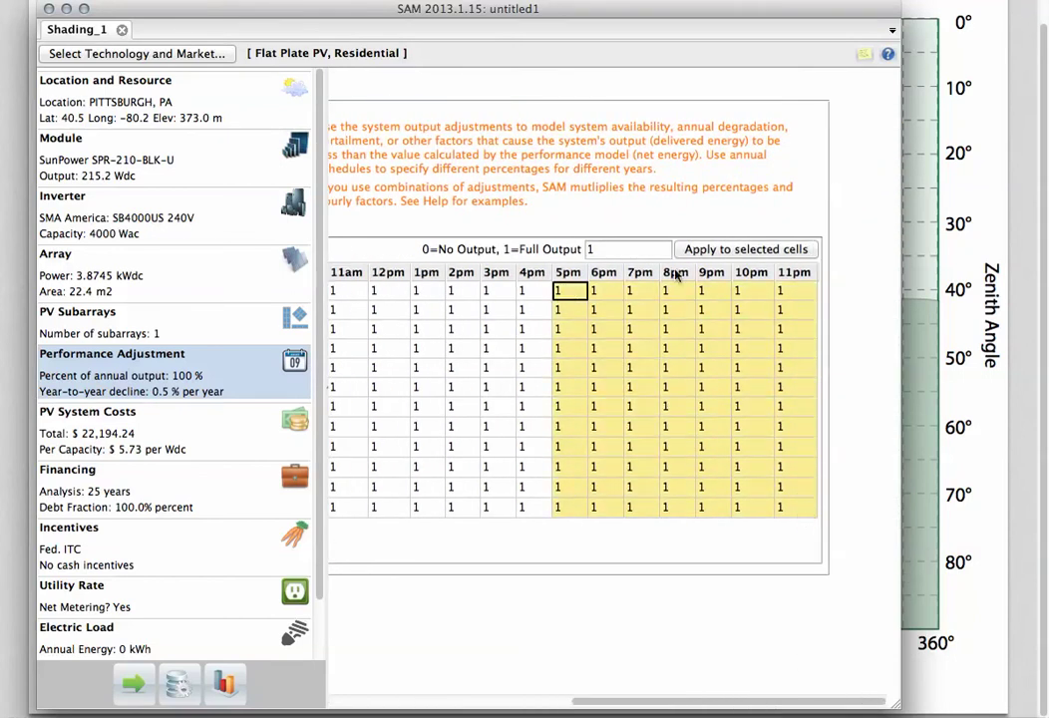
pyautogui.click(639, 250)
pyautogui.write('0')
pyautogui.press('Return')
pyautogui.click(142, 682)
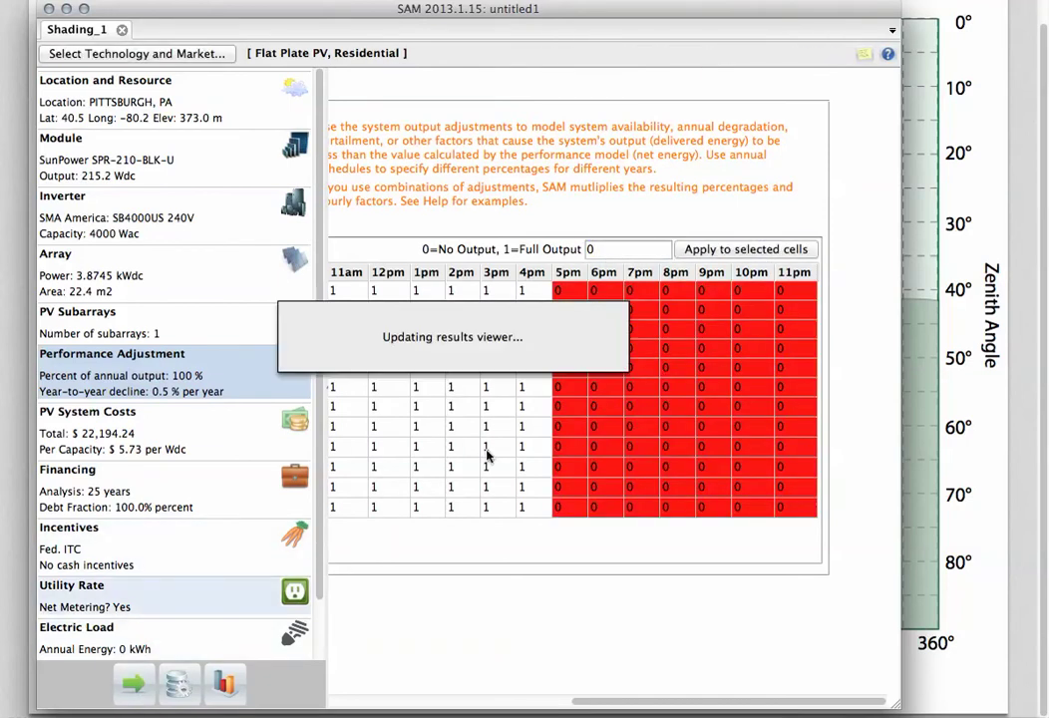